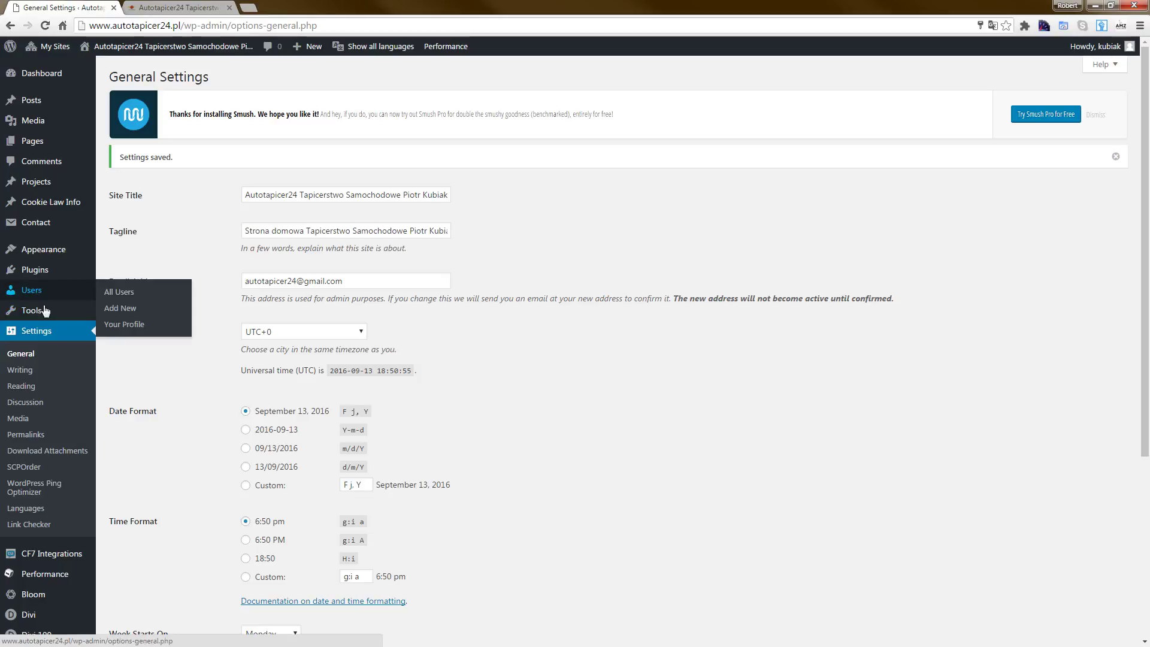
# - Find Polylang among the installed plugins and open its settings
pyautogui.click(84, 271)
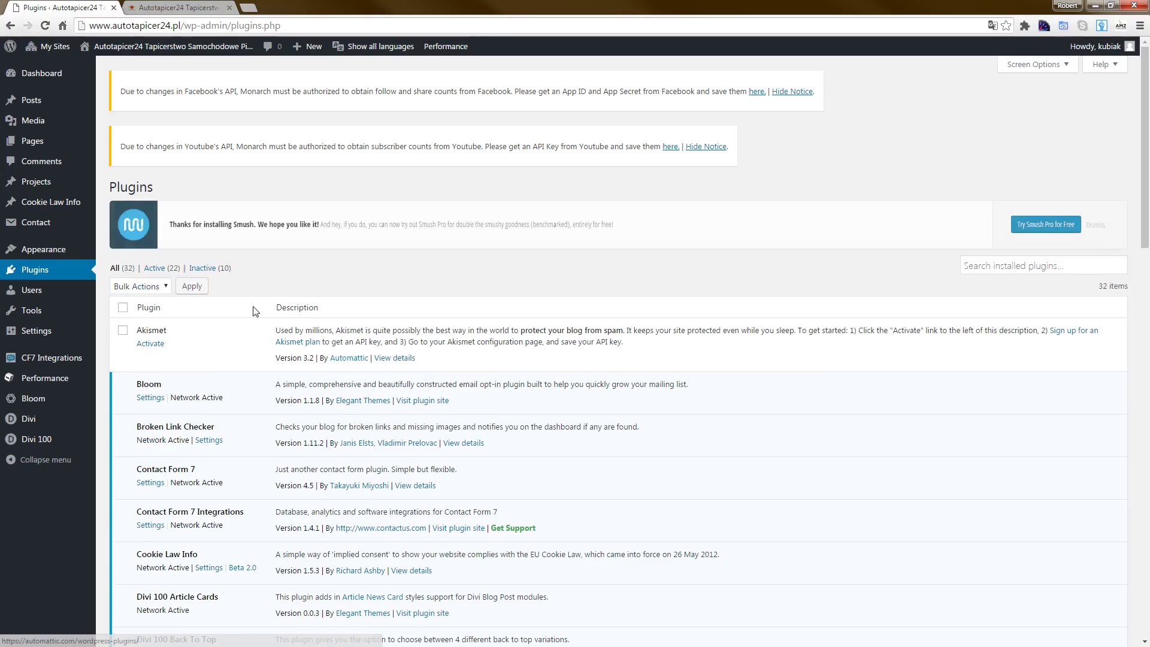
pyautogui.scroll(-5, 292, 328)
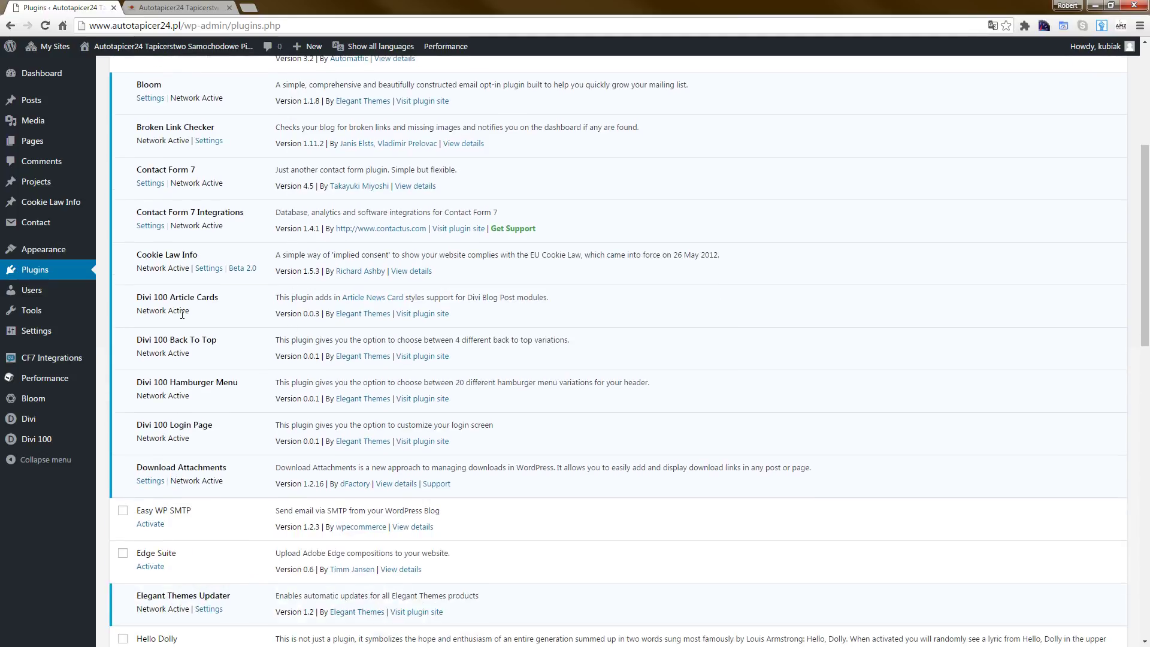
pyautogui.scroll(-3, 184, 294)
pyautogui.scroll(-10, 185, 303)
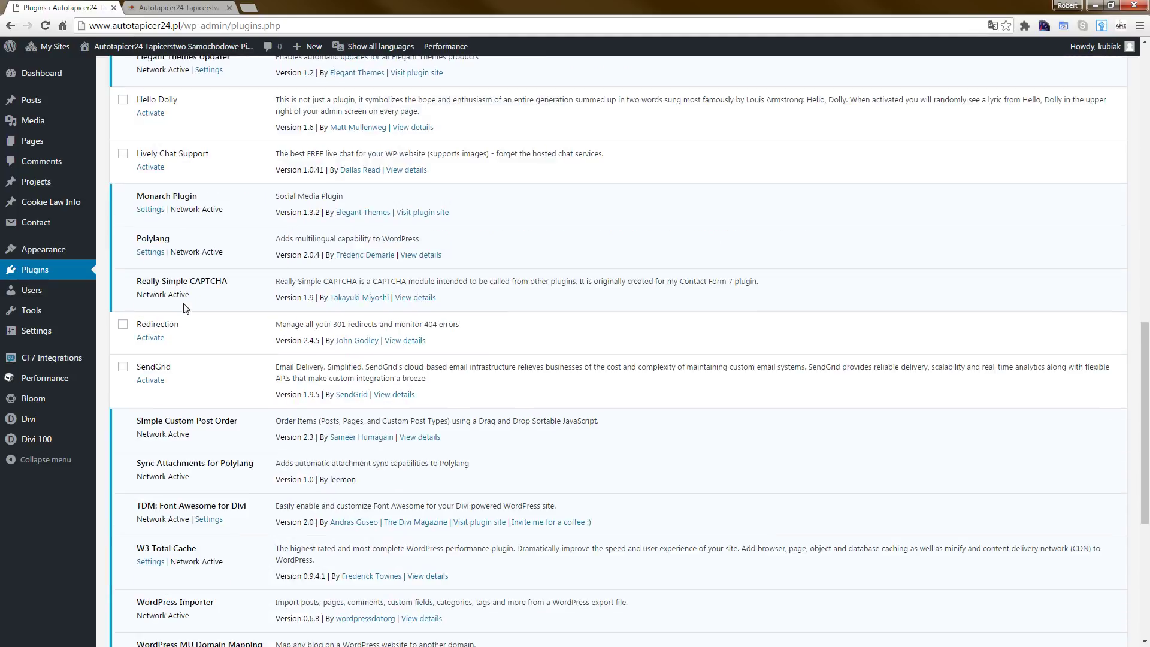
pyautogui.scroll(5, 184, 308)
pyautogui.scroll(-2, 180, 305)
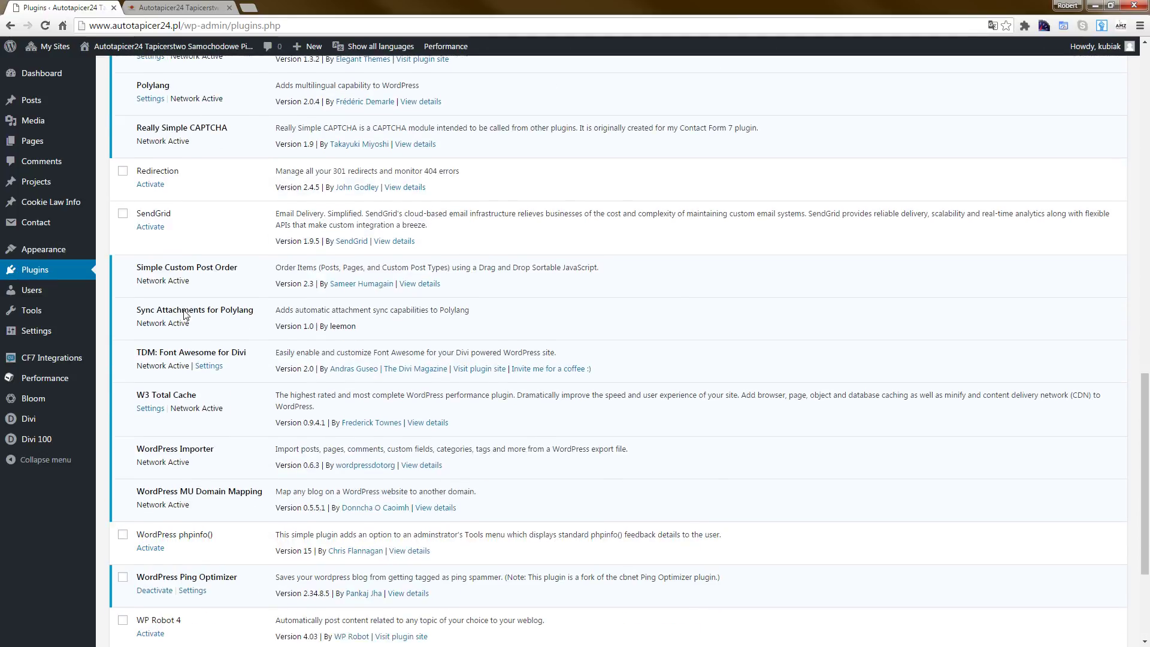
pyautogui.scroll(2, 168, 298)
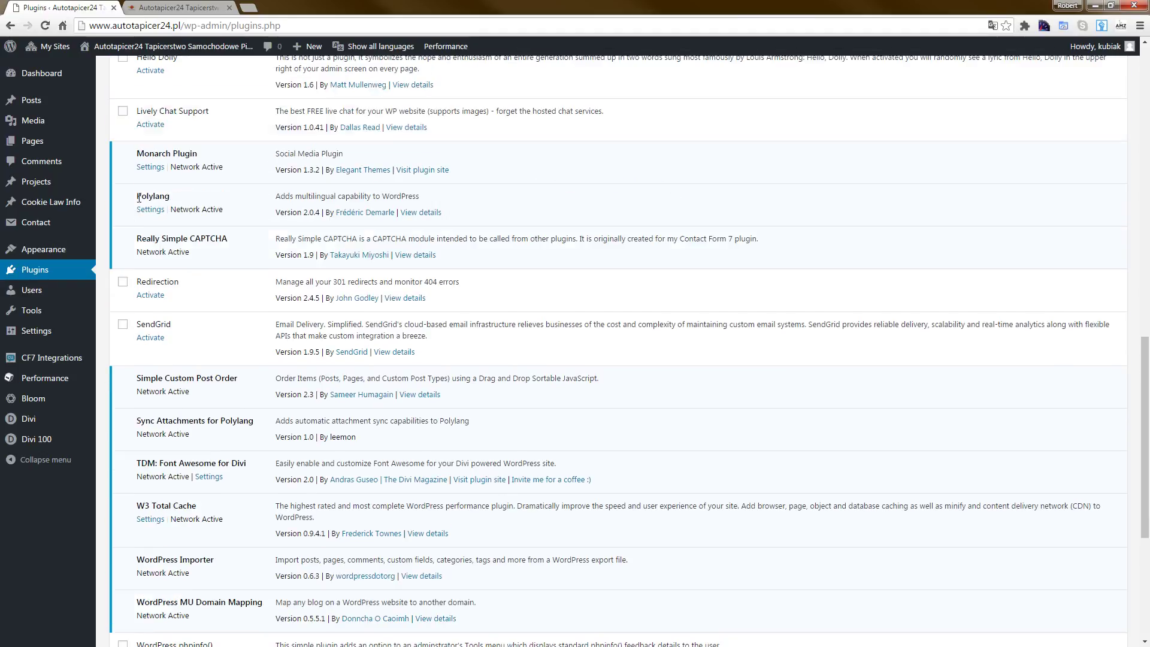
pyautogui.click(150, 210)
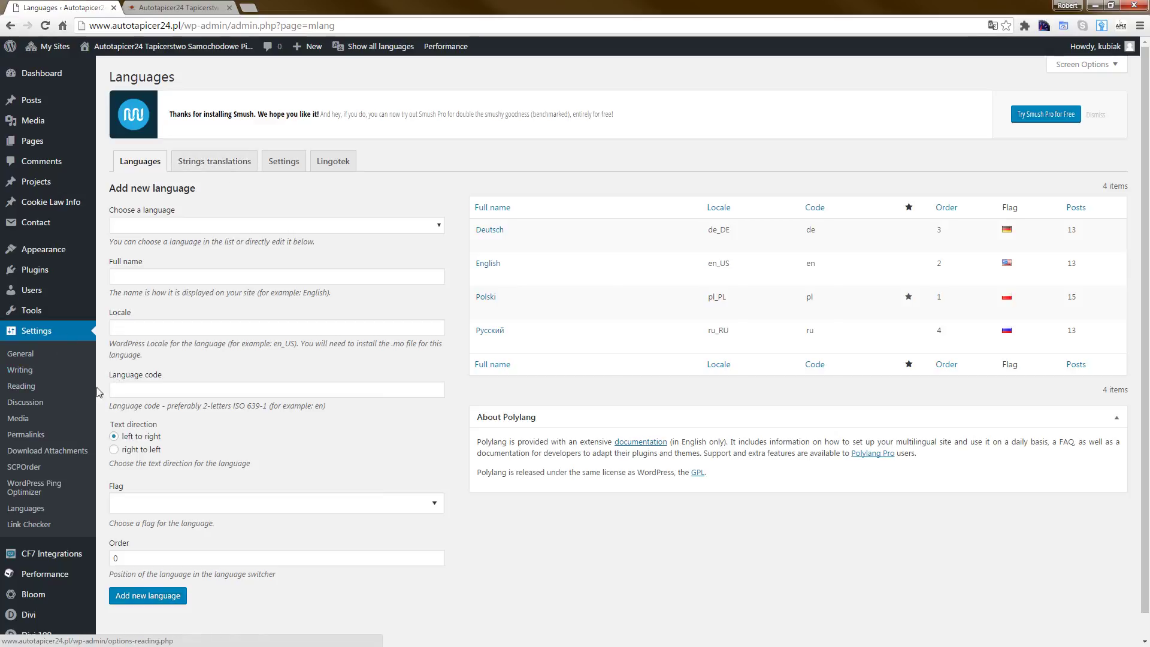
# - Open the site's navigation menu management page
pyautogui.moveTo(47, 253)
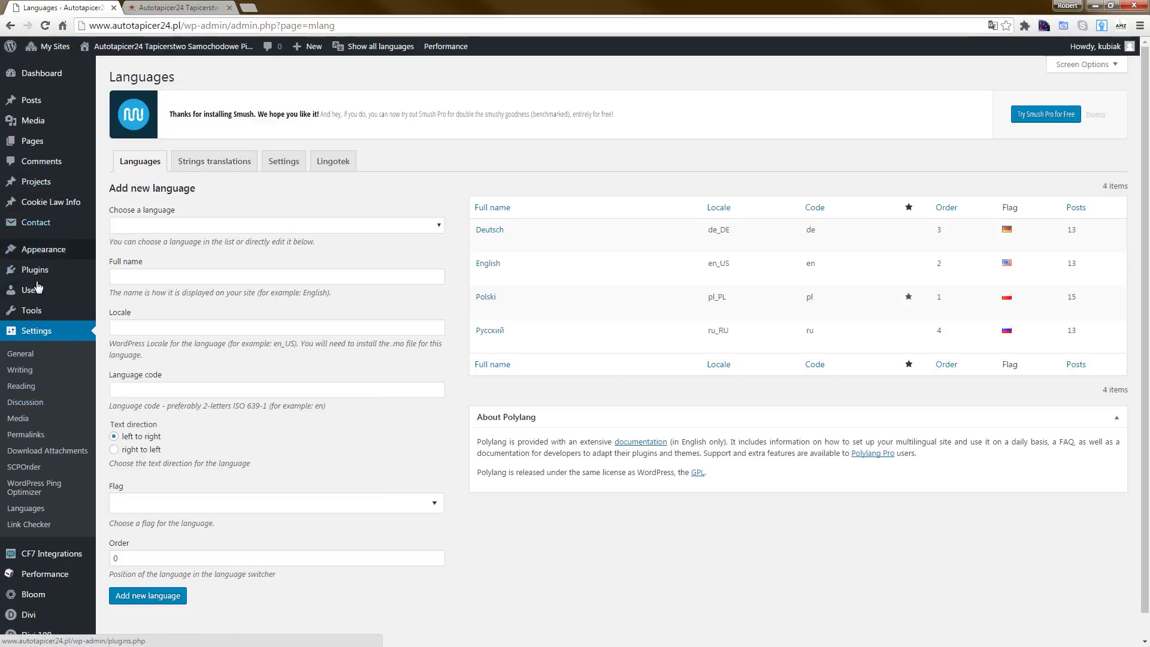
pyautogui.moveTo(40, 177)
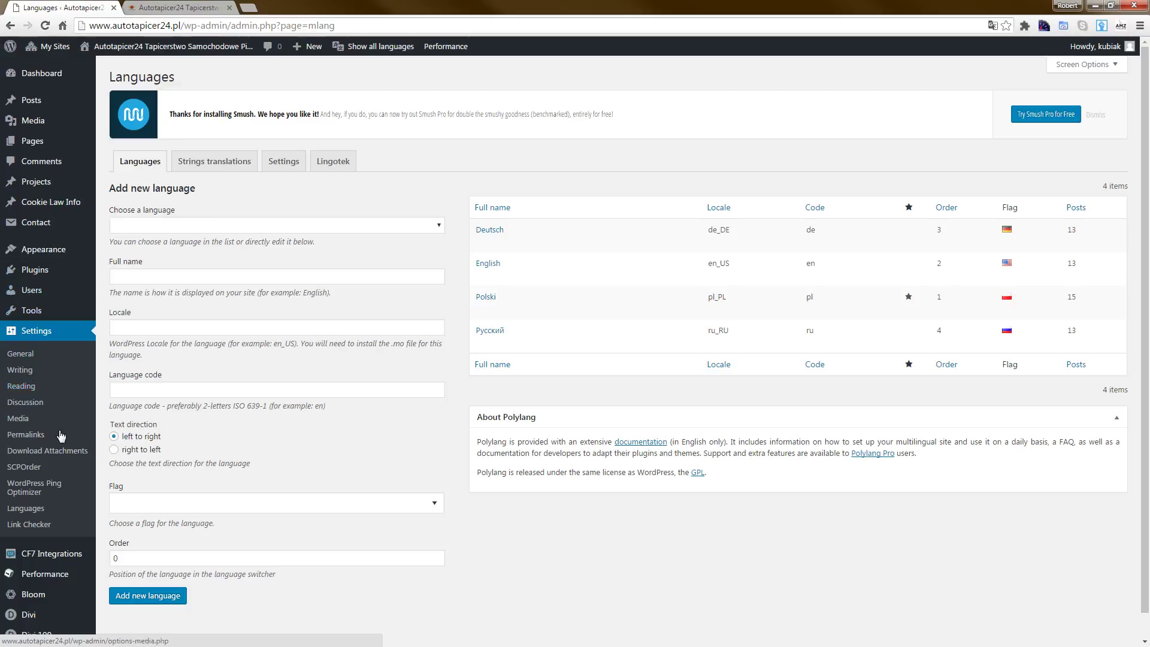
pyautogui.scroll(-1, 63, 450)
pyautogui.scroll(1, 63, 449)
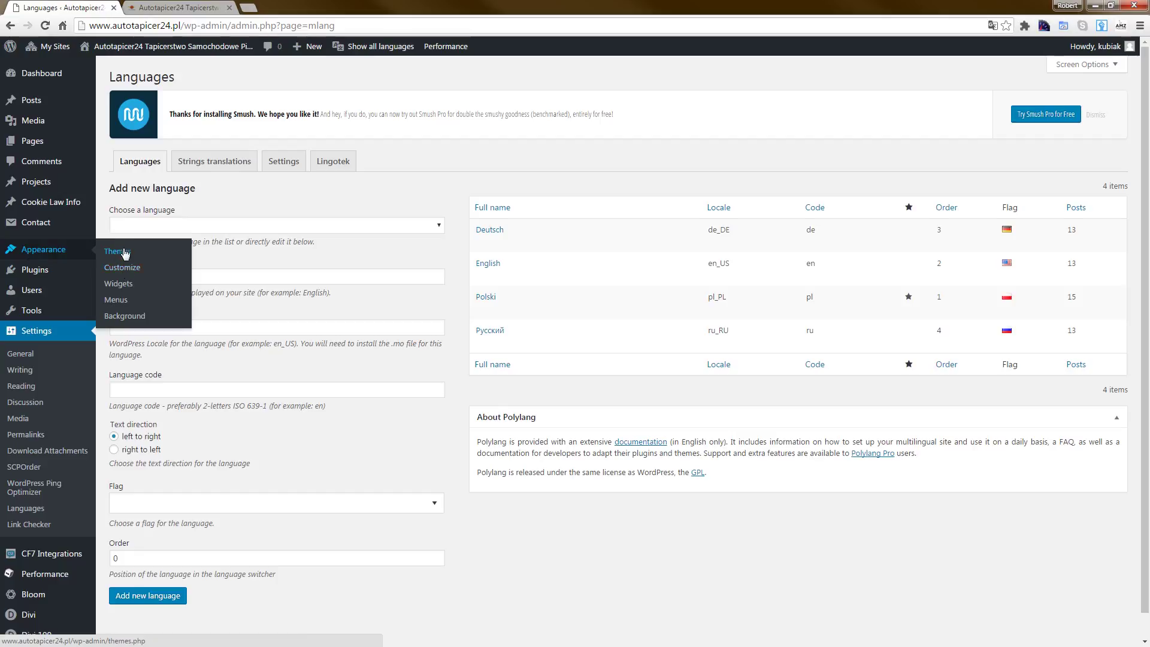
pyautogui.click(120, 303)
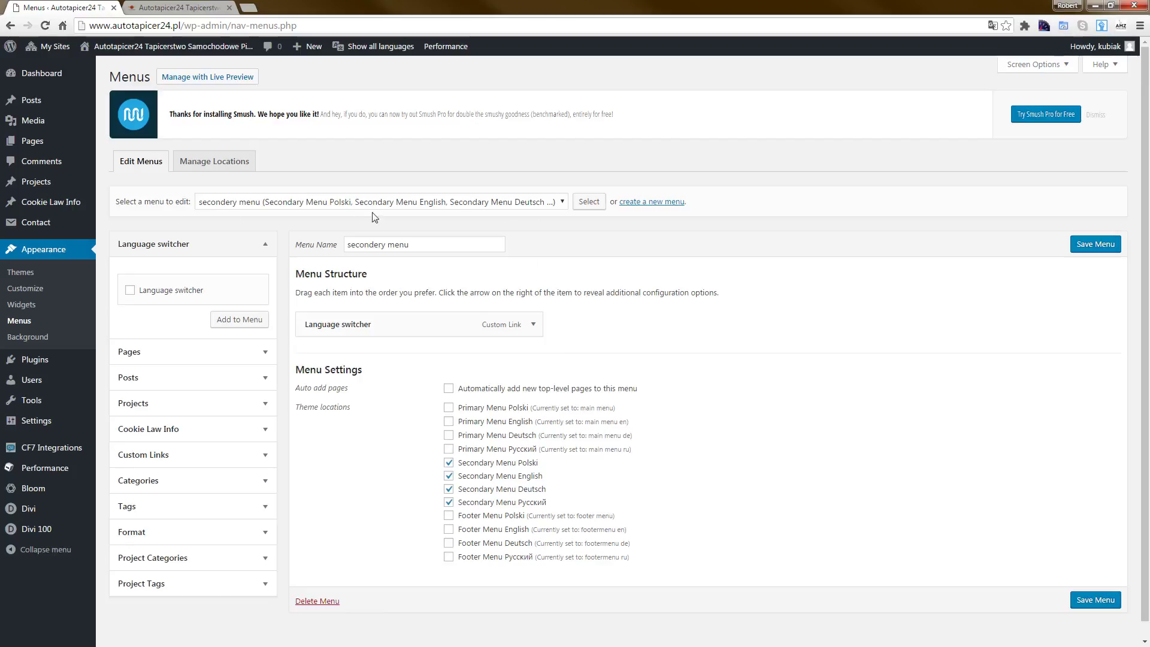
# - Load "main menu en (Primary Menu English)" for editing and review its items and theme locations
pyautogui.click(561, 205)
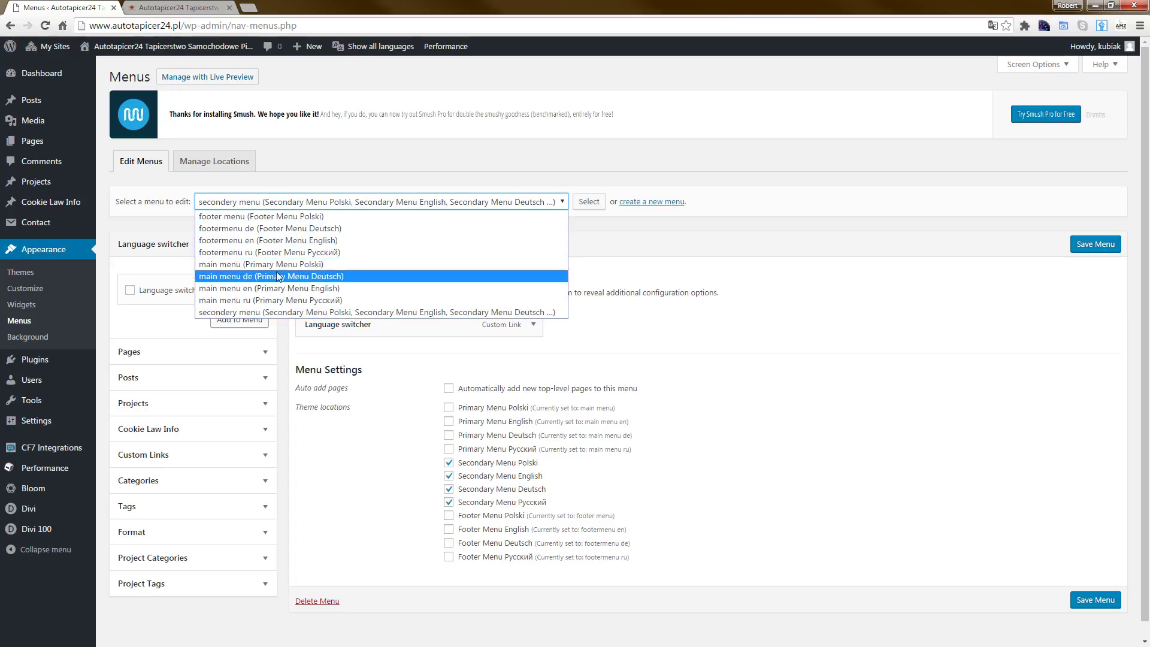
pyautogui.click(351, 288)
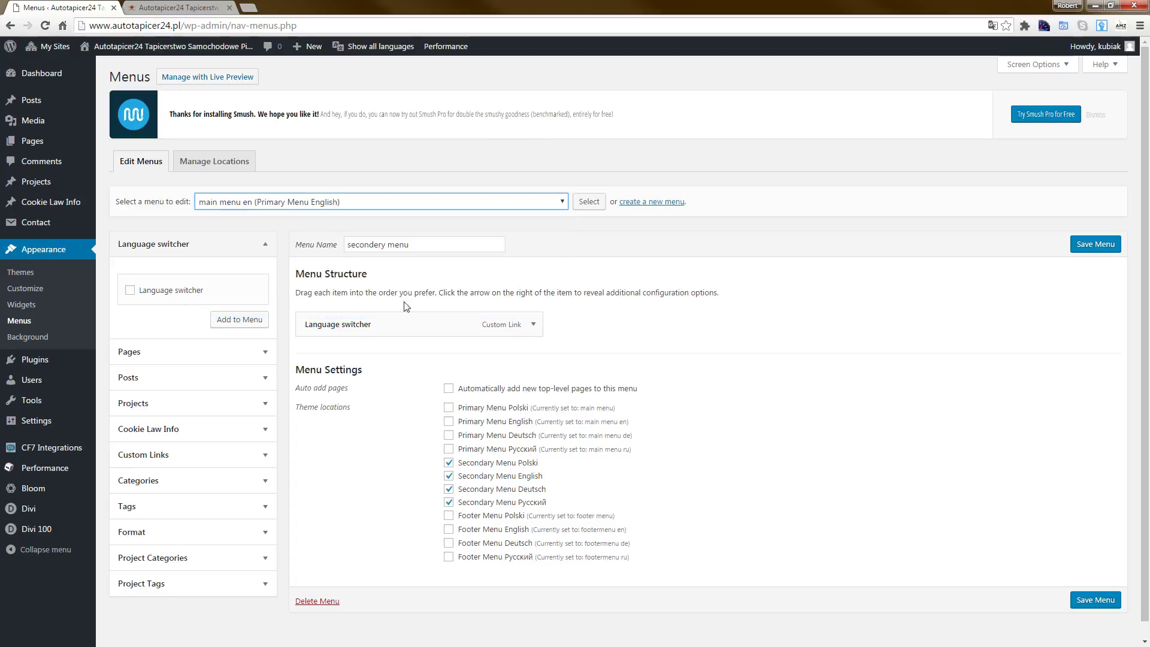
pyautogui.click(600, 206)
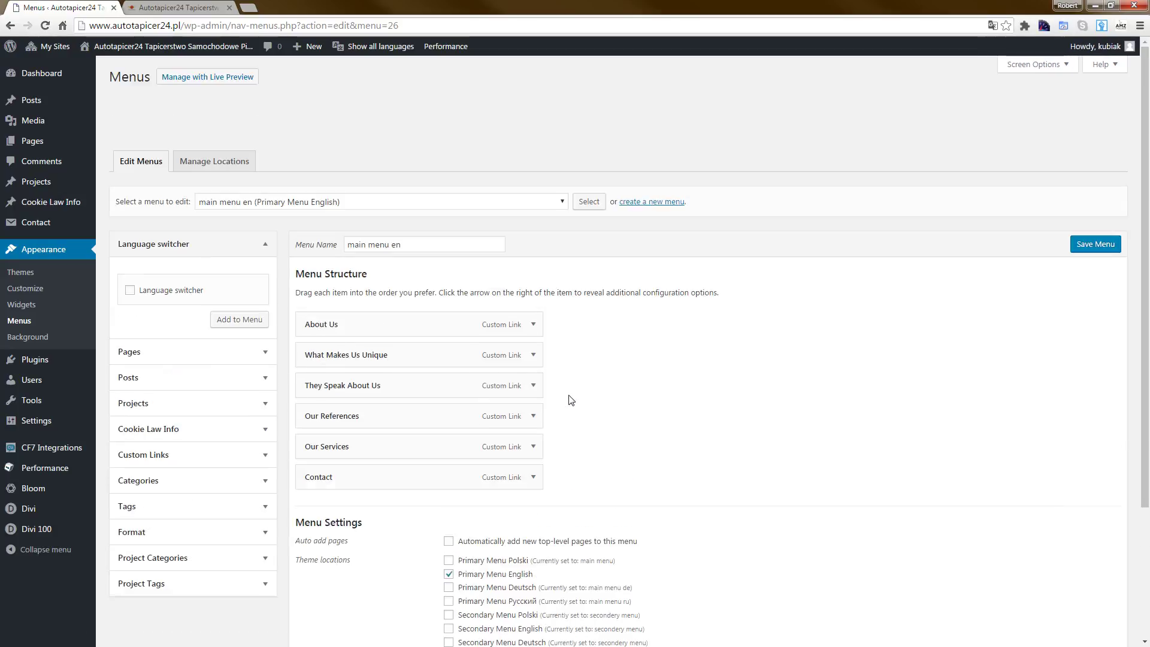
pyautogui.scroll(-2, 490, 360)
pyautogui.scroll(-1, 490, 359)
pyautogui.scroll(1, 420, 209)
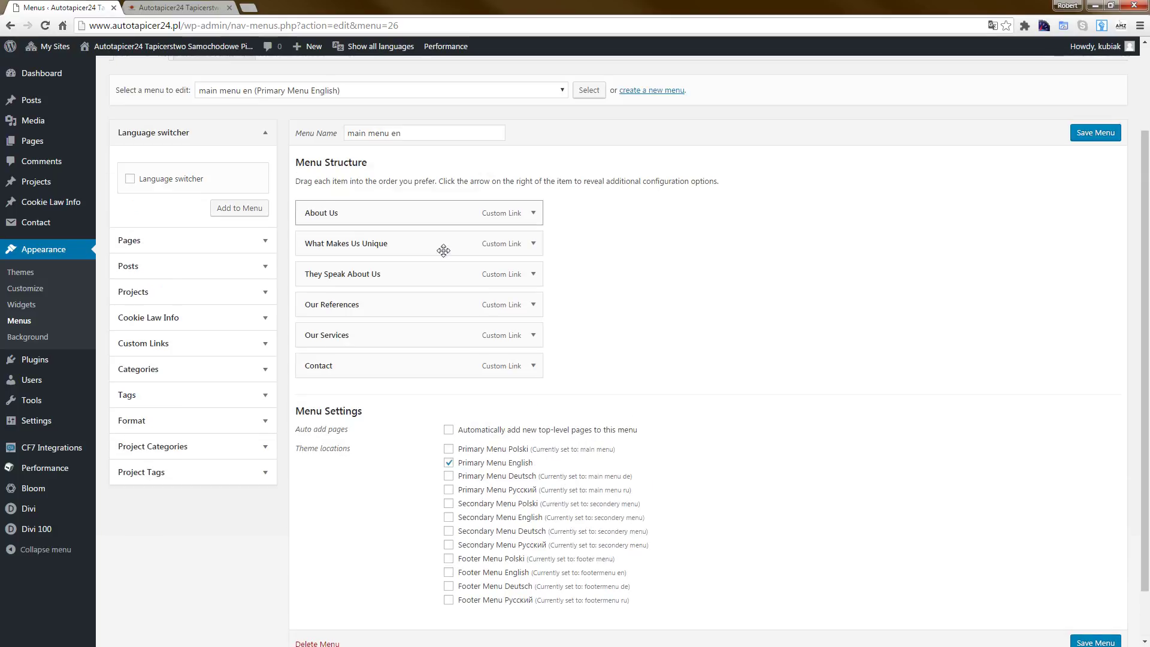
# - Switch the live site to English, compare its header navigation with the menu items, and examine the footer links
pyautogui.click(210, 8)
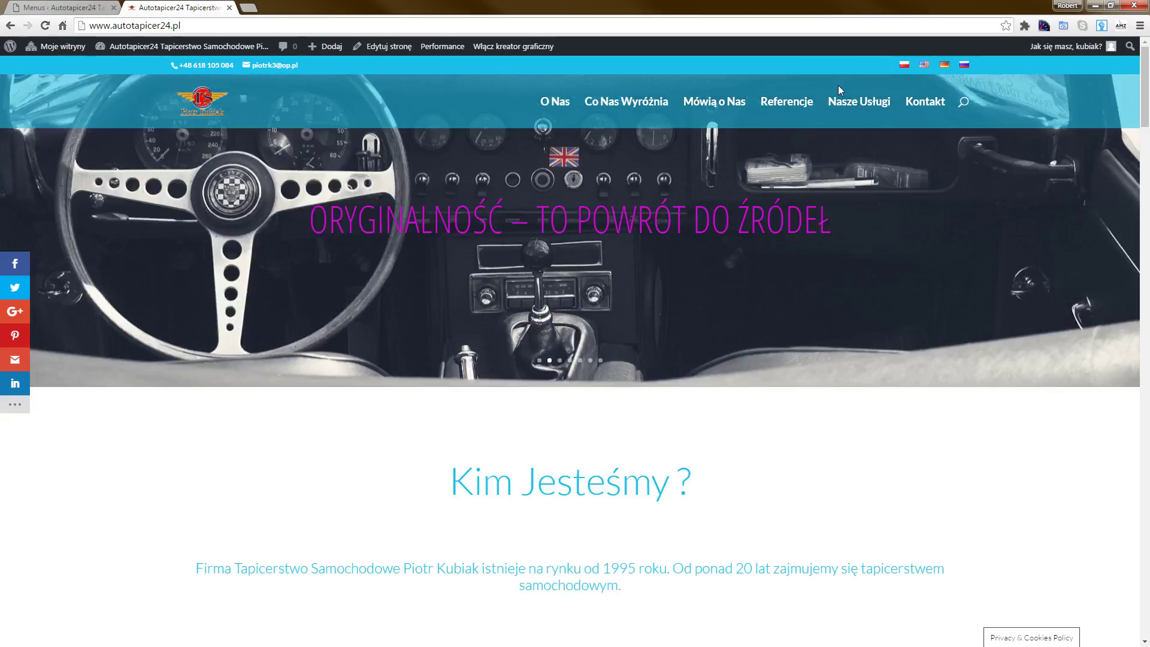
pyautogui.click(923, 65)
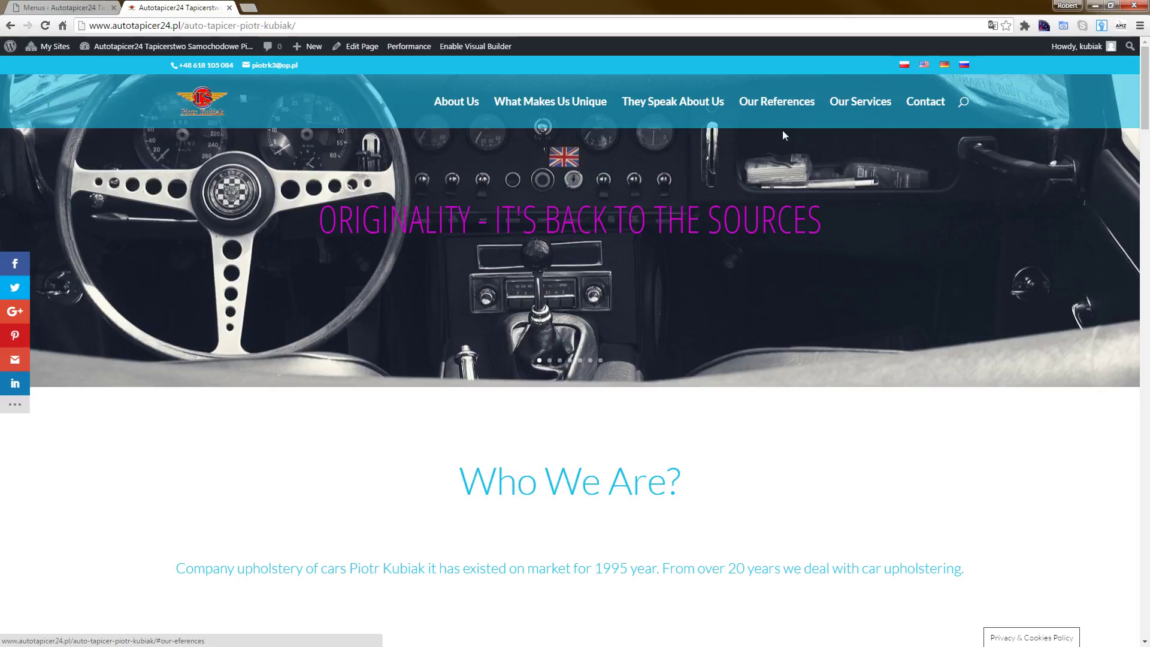
pyautogui.hotkey('ctrl', 'shift', 'Tab')
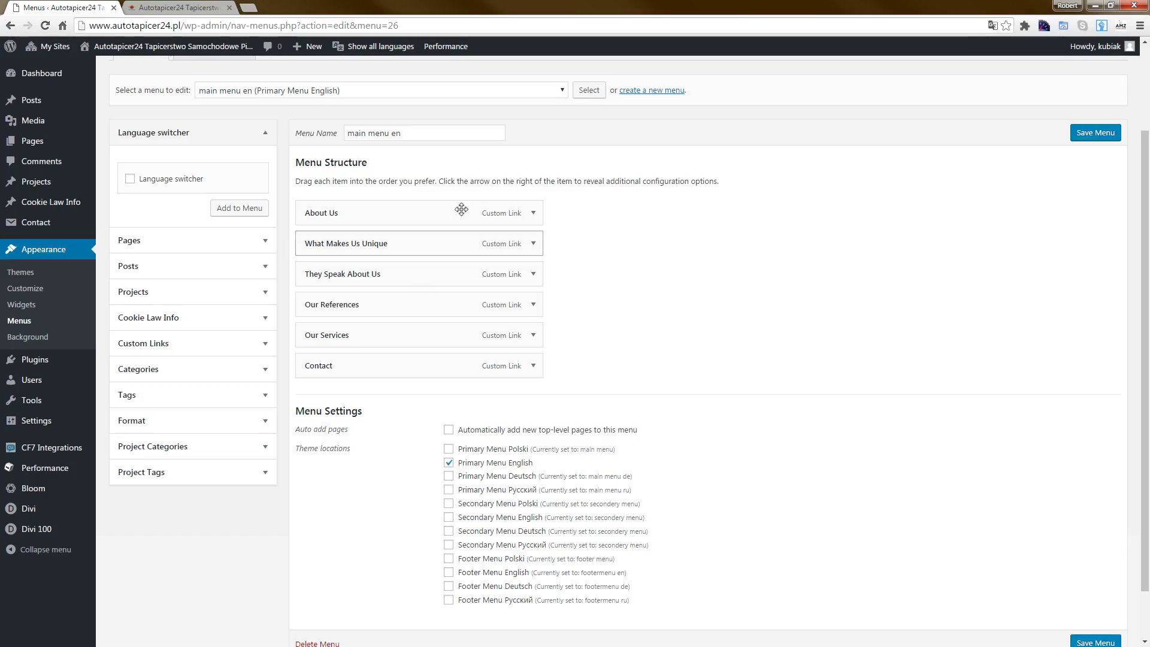
pyautogui.click(168, 5)
pyautogui.moveTo(1147, 107); pyautogui.dragTo(1146, 629)
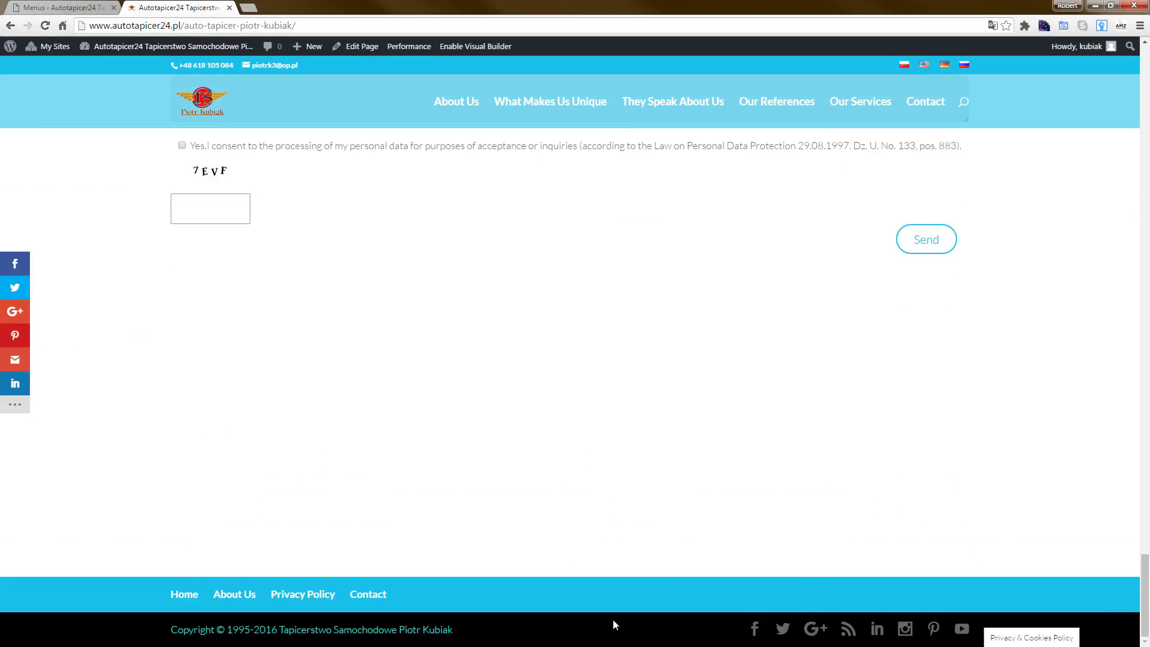
pyautogui.moveTo(177, 595); pyautogui.dragTo(387, 595)
pyautogui.click(100, 5)
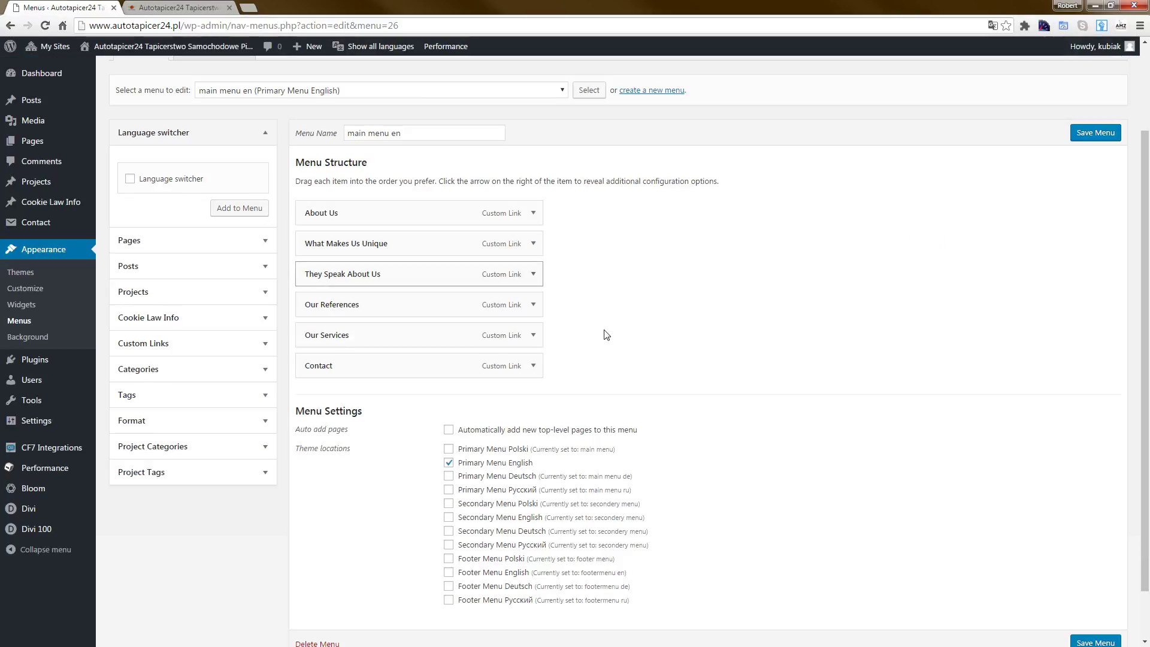
# - Review the theme locations of the English main menu and load "secondery menu" for editing
pyautogui.scroll(-1, 599, 335)
pyautogui.click(448, 403)
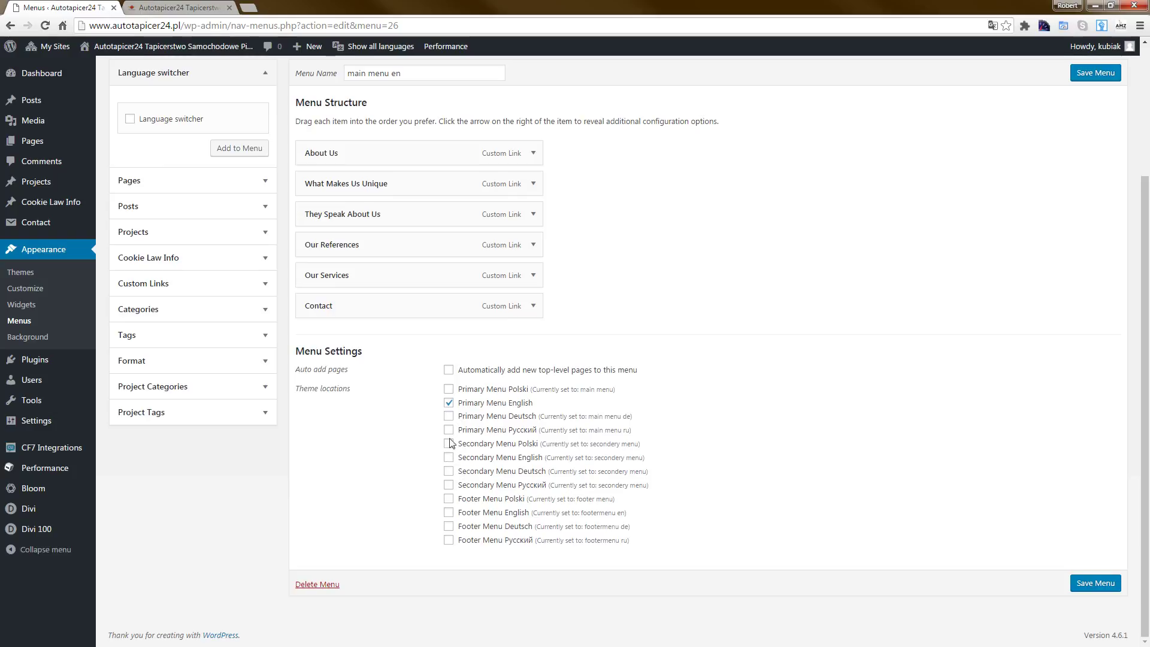
pyautogui.scroll(3, 515, 419)
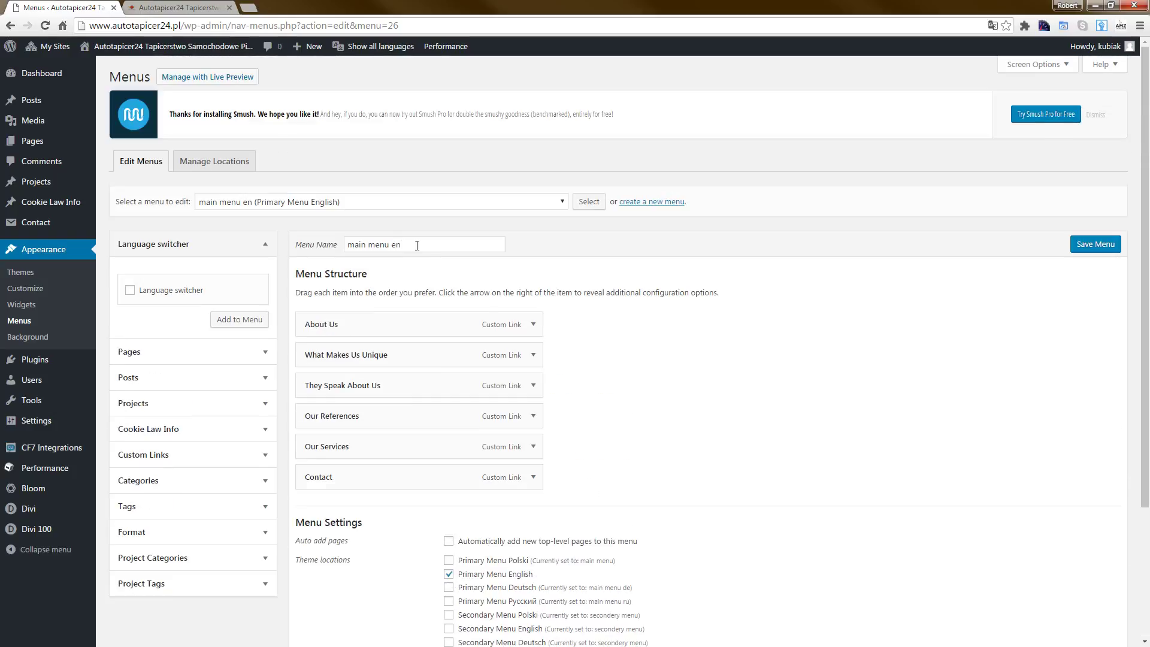
pyautogui.click(562, 202)
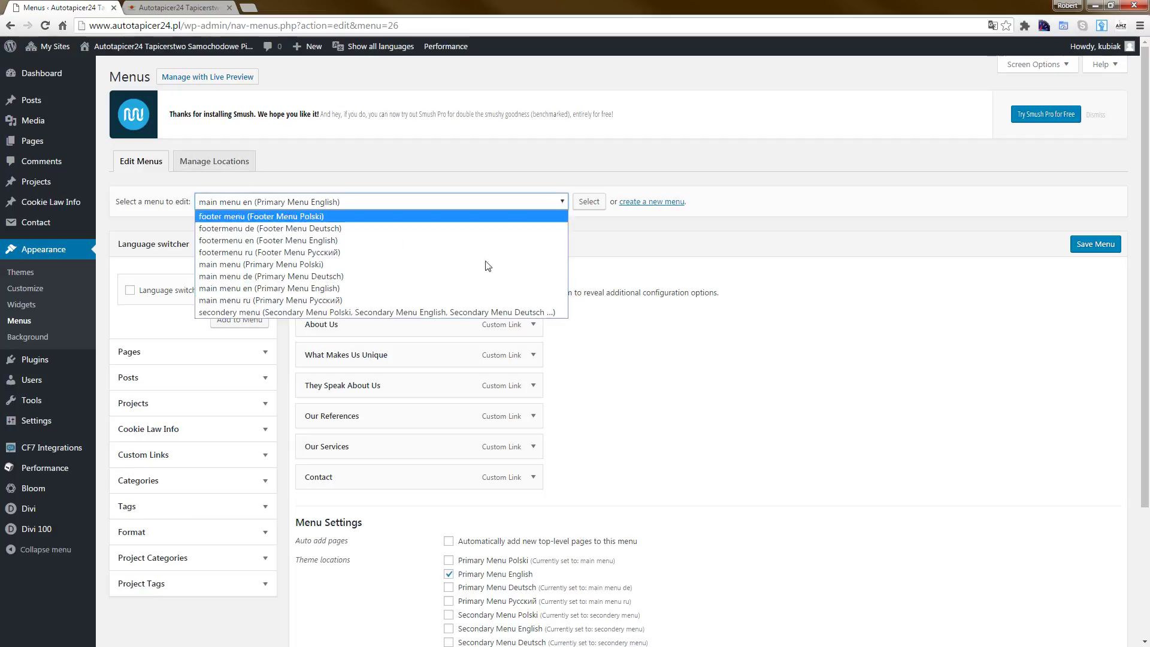
pyautogui.click(315, 312)
pyautogui.click(589, 202)
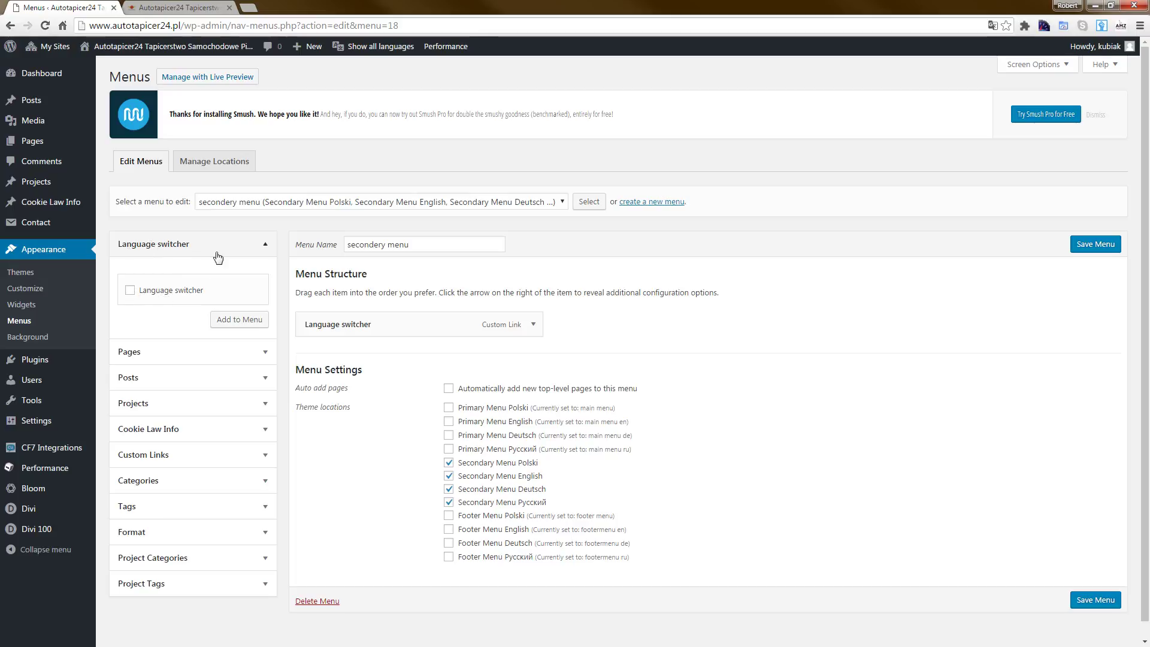
# - Show the menu page's screen options and check that the Language switcher box is enabled
pyautogui.click(1064, 67)
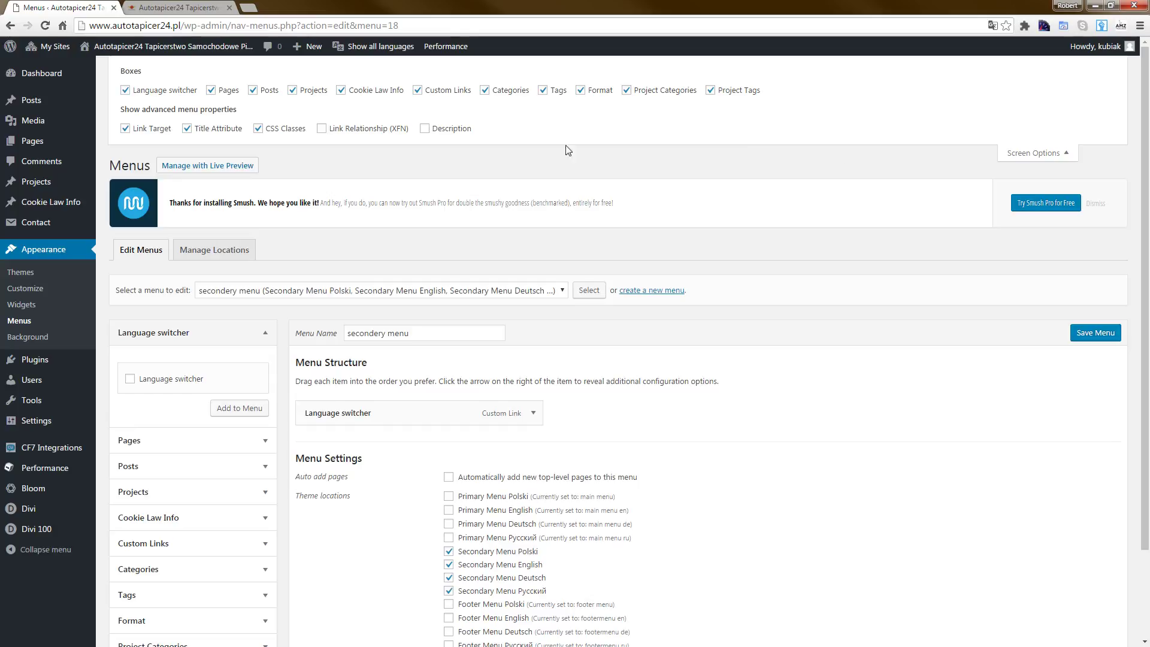
pyautogui.click(1033, 154)
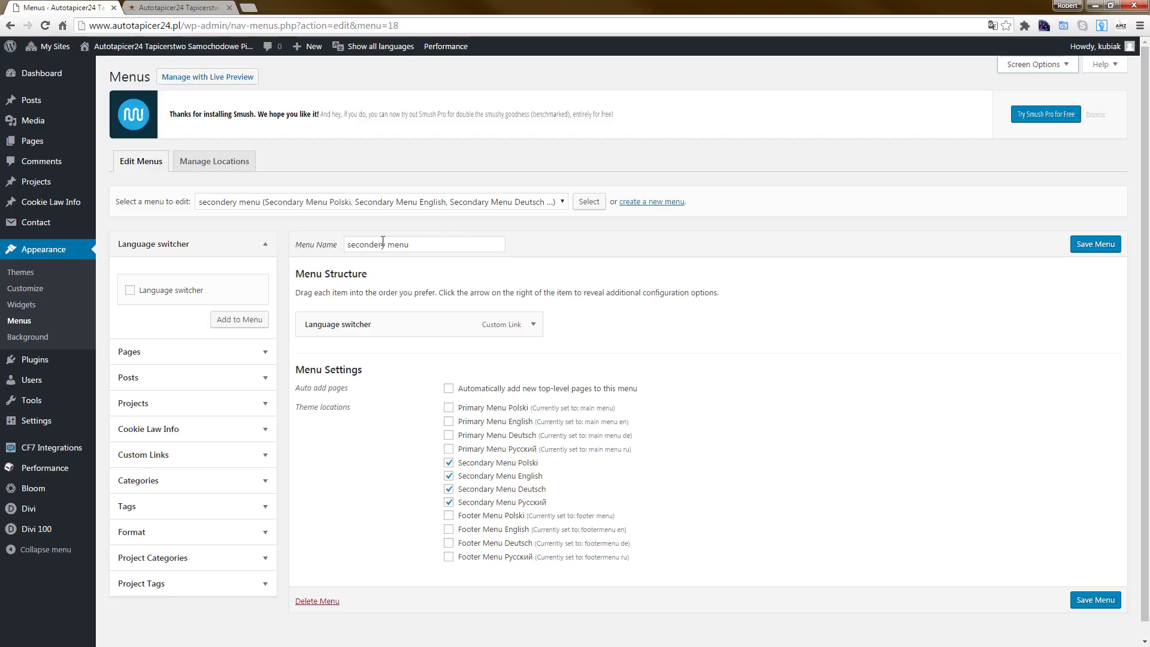
pyautogui.click(1052, 67)
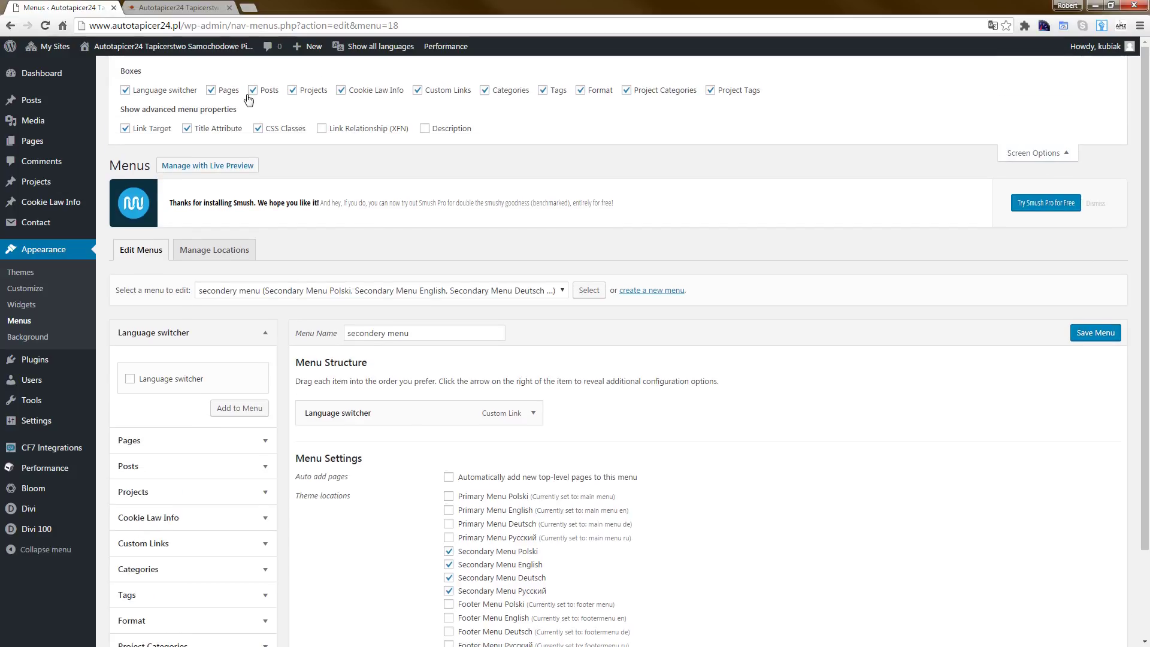
pyautogui.click(125, 91)
pyautogui.click(125, 90)
pyautogui.scroll(-3, 259, 390)
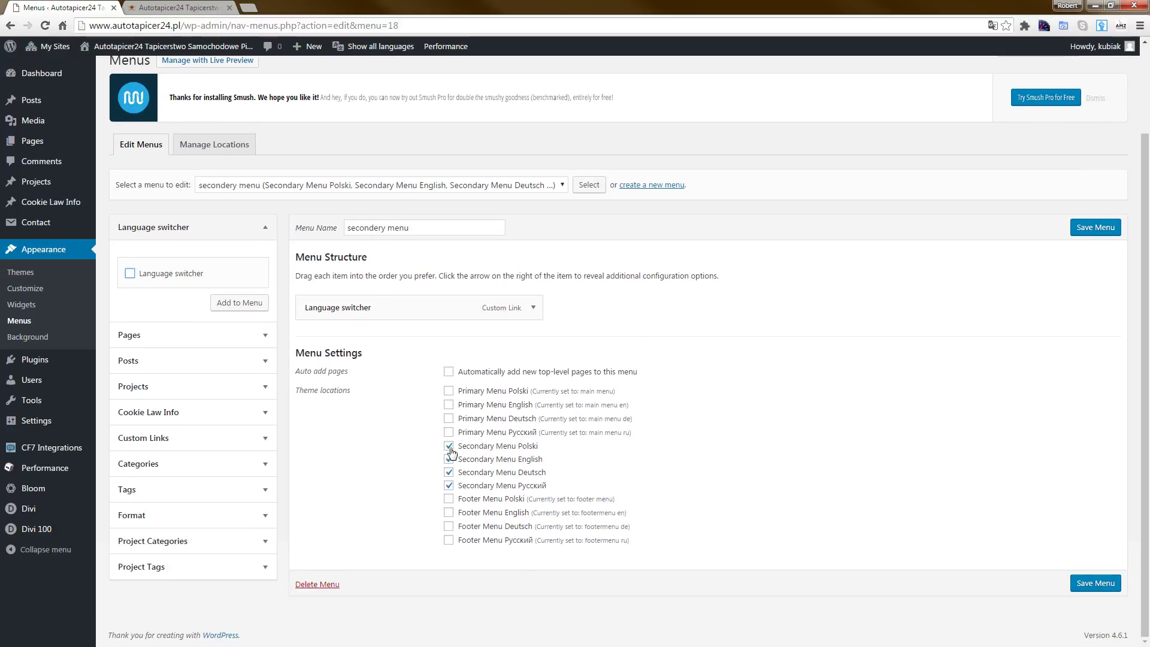
# - Enable "Displays language names" for the Language switcher item, save the menu, and reload the live site
pyautogui.click(449, 459)
pyautogui.click(534, 309)
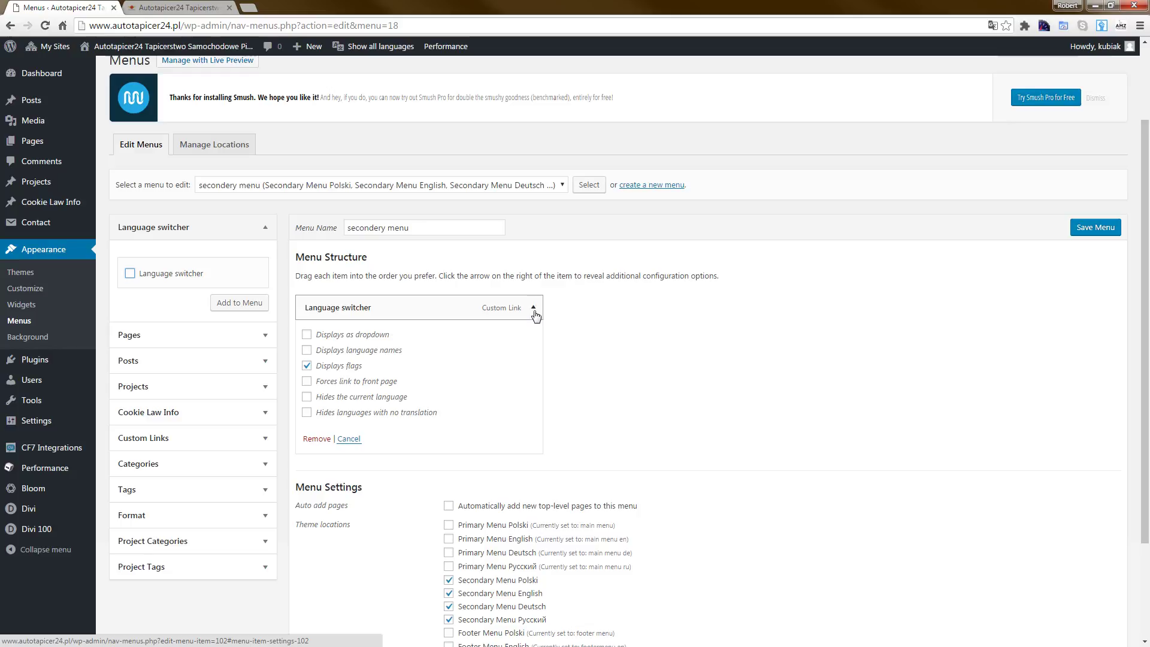
pyautogui.click(307, 350)
pyautogui.click(1119, 228)
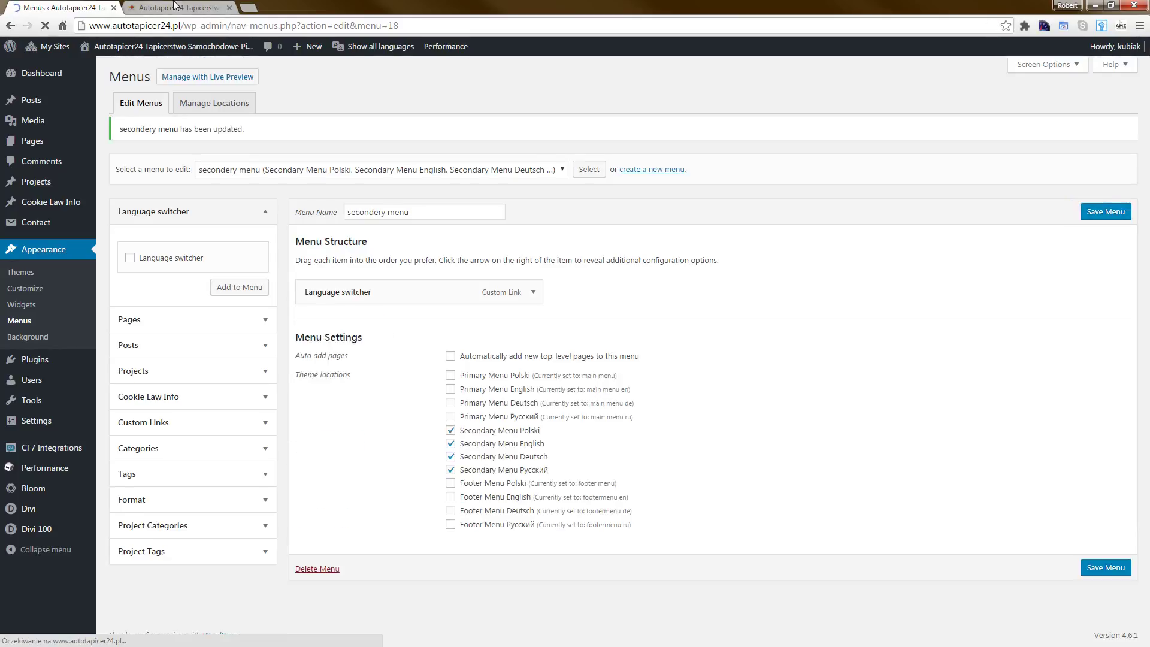
pyautogui.click(176, 7)
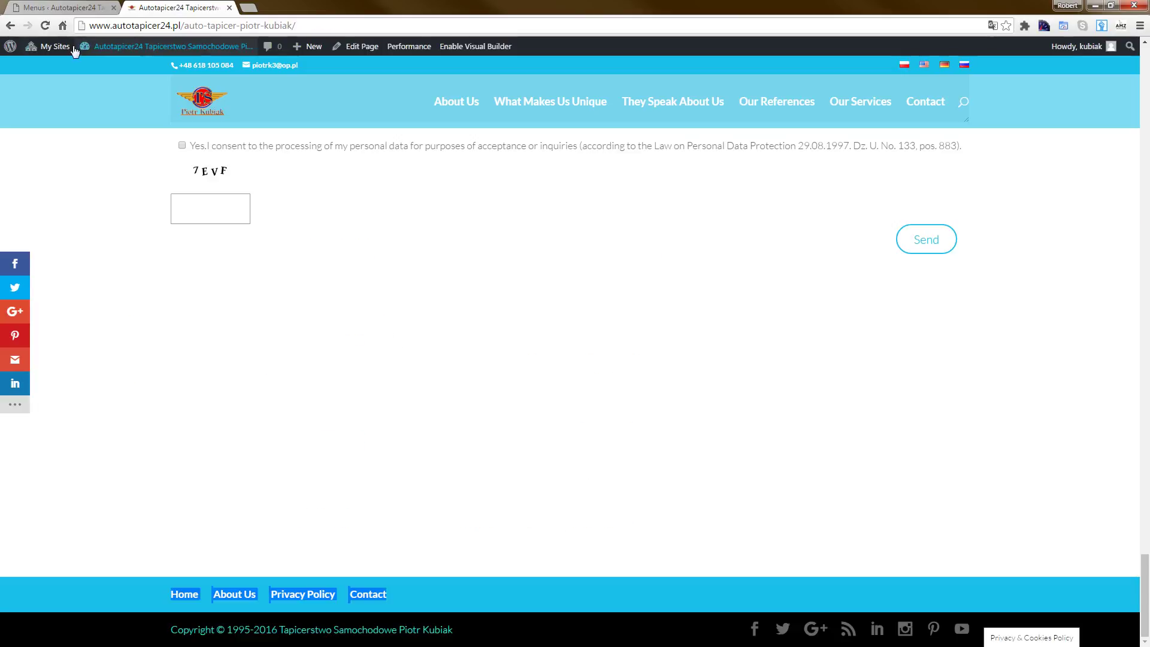
pyautogui.click(45, 26)
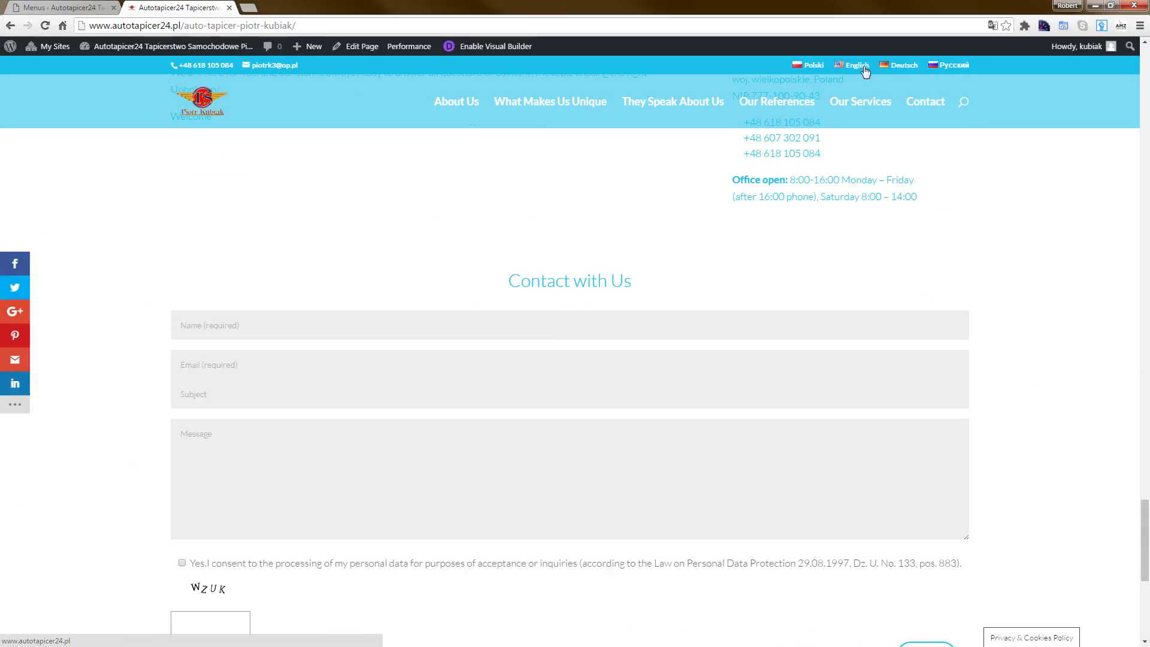
# - Disable "Displays language names" for the Language switcher item, save the menu, and return to the live site
pyautogui.click(93, 7)
pyautogui.scroll(-1, 428, 359)
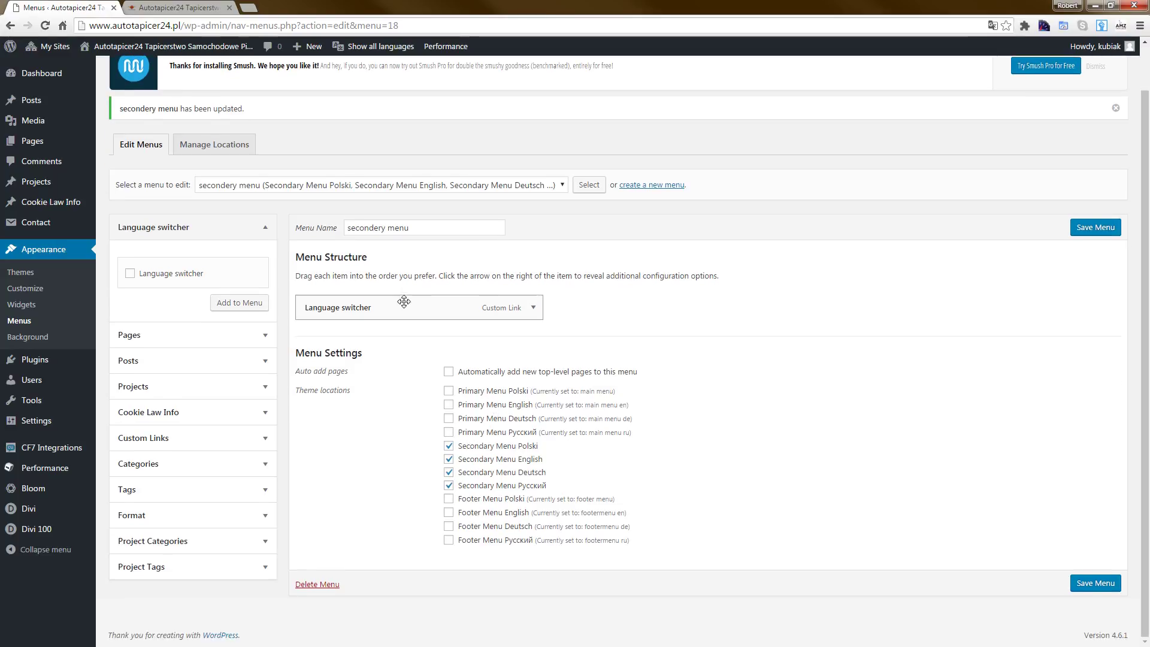
pyautogui.click(532, 307)
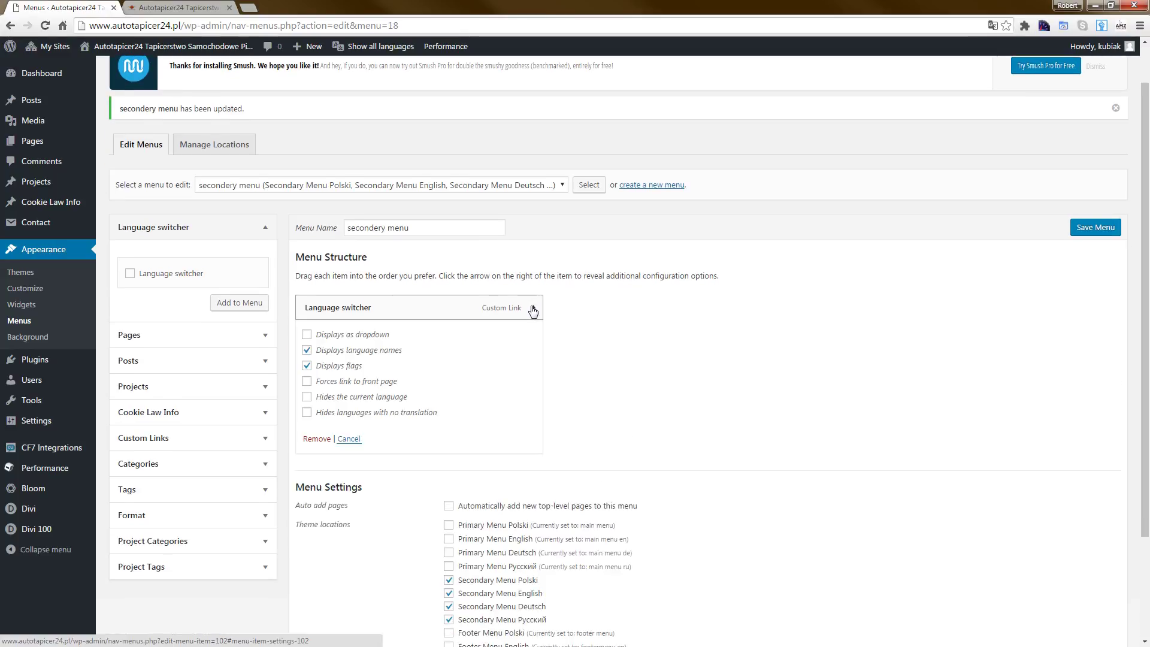
pyautogui.click(306, 351)
pyautogui.click(1095, 228)
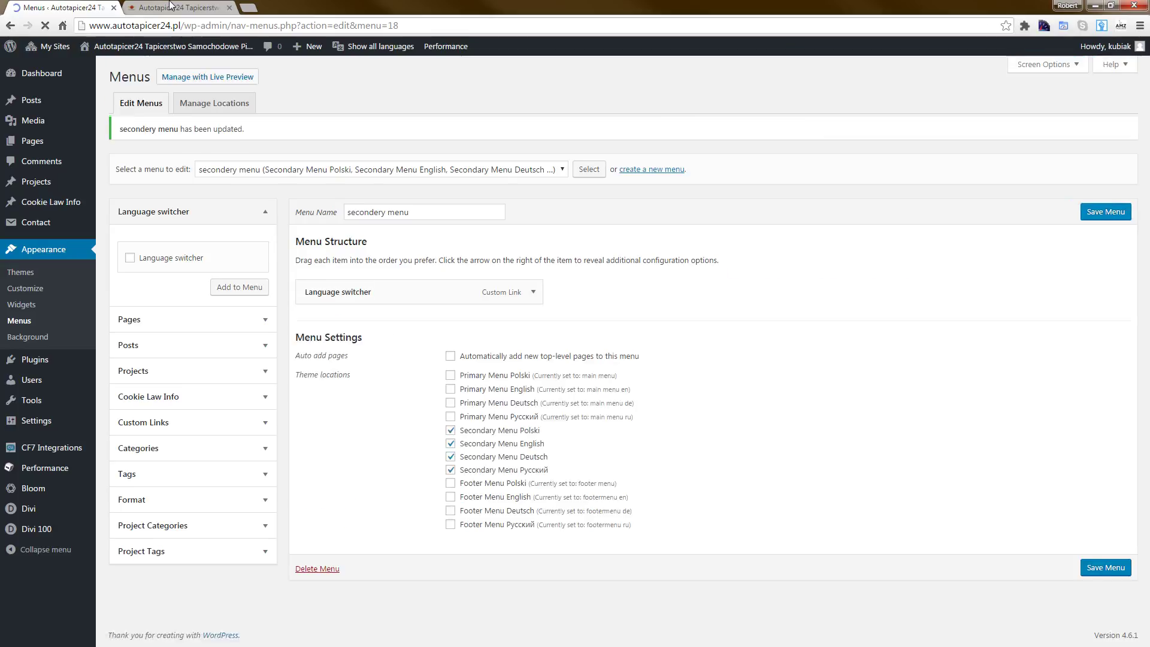
pyautogui.click(192, 8)
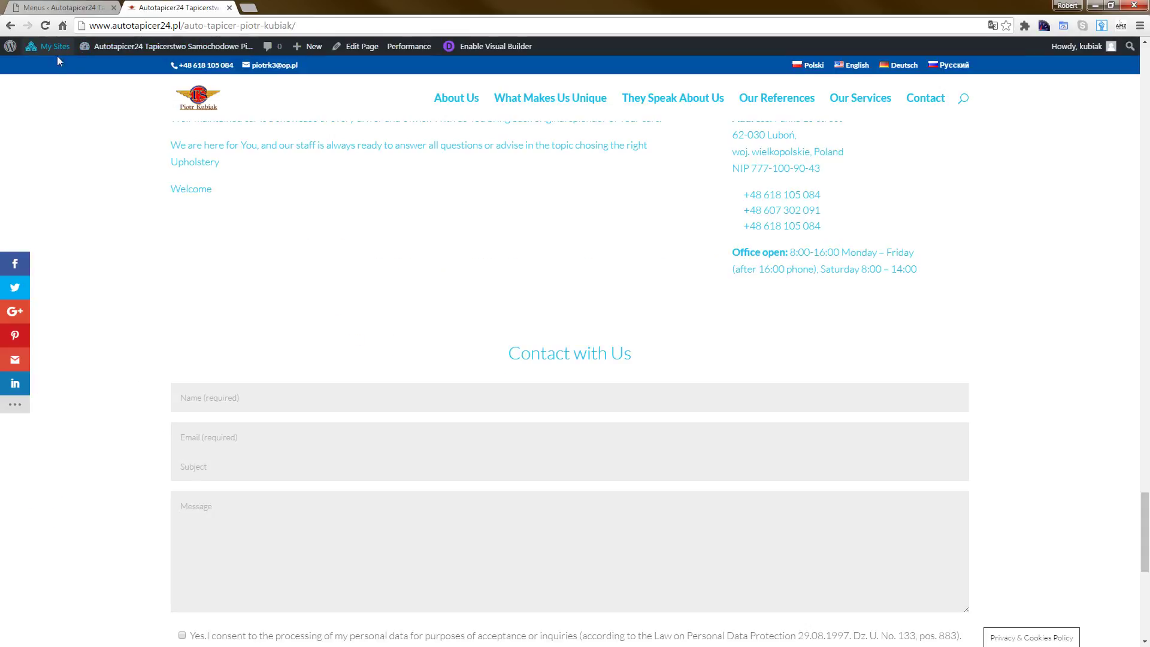
# - Reload the live site and view the Static Front Page settings in the theme customizer
pyautogui.click(45, 26)
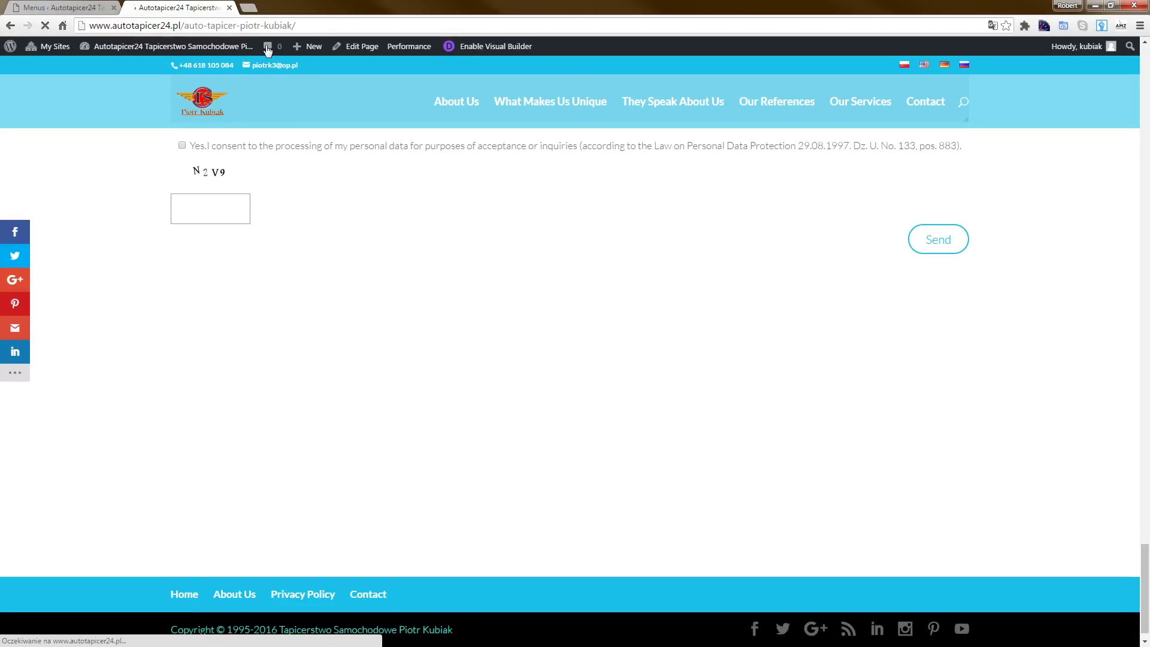
pyautogui.click(90, 8)
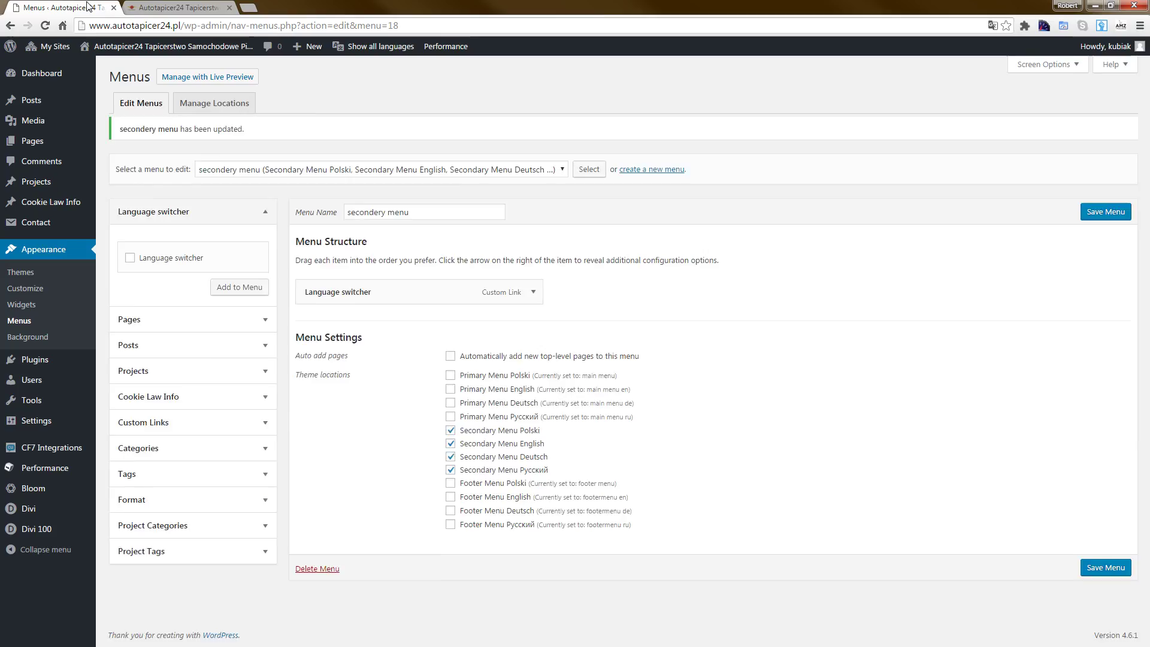
pyautogui.click(23, 290)
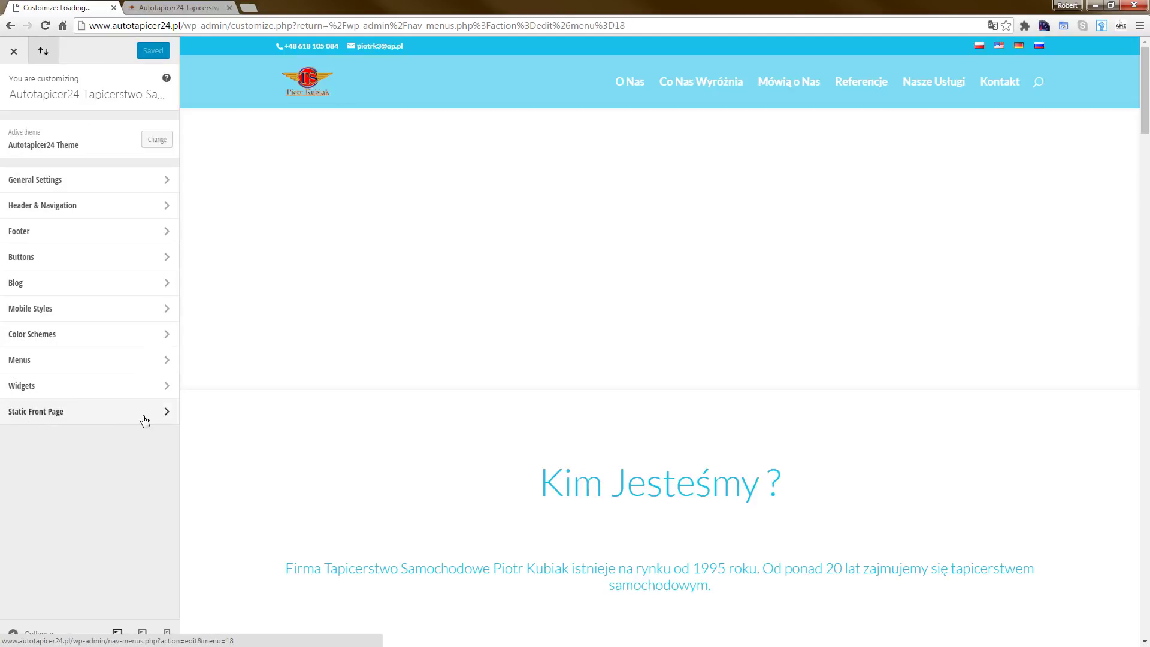
pyautogui.click(146, 419)
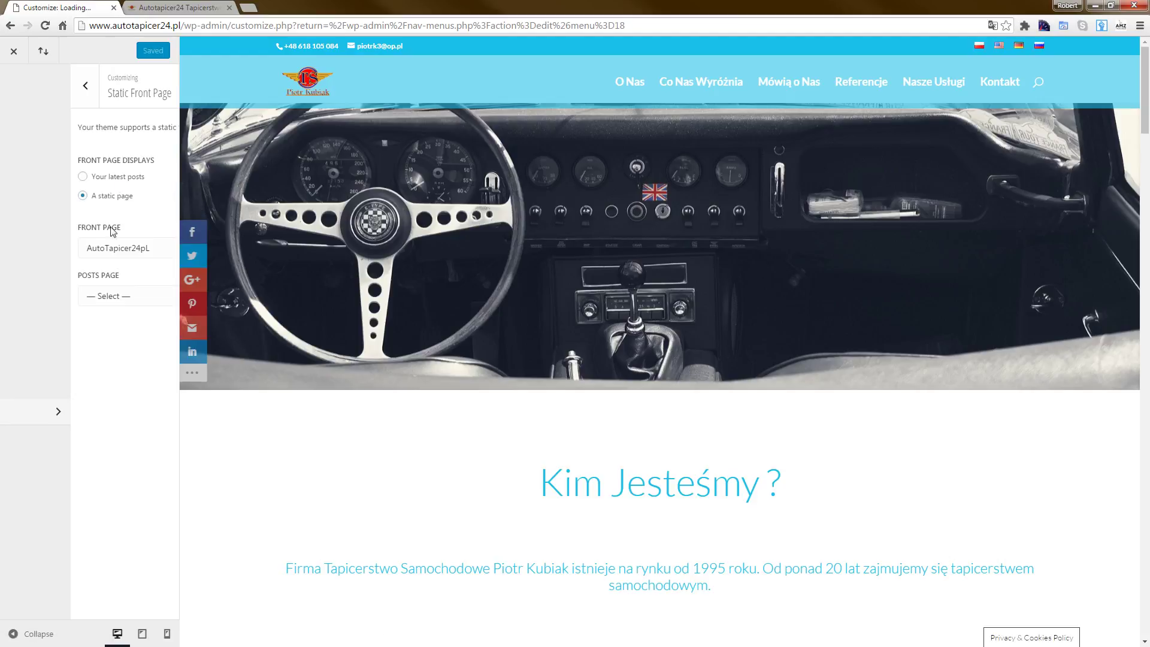
pyautogui.click(10, 80)
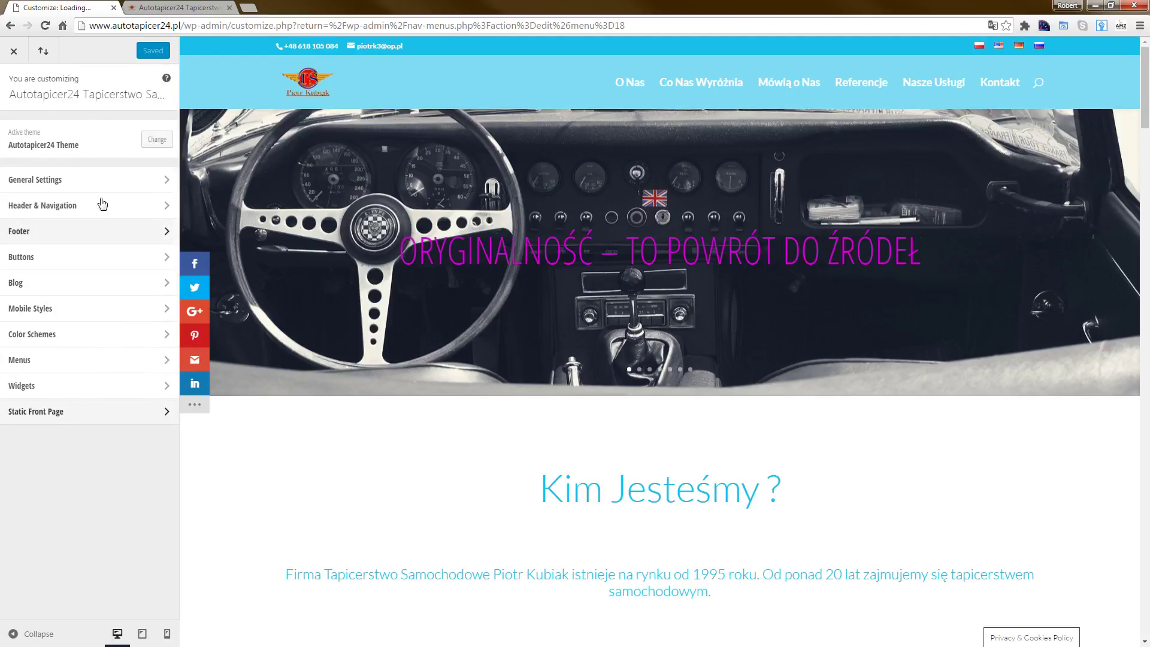
# - Review which menus are assigned to the primary, secondary and footer locations of each language in the customizer's Menu Locations
pyautogui.click(86, 360)
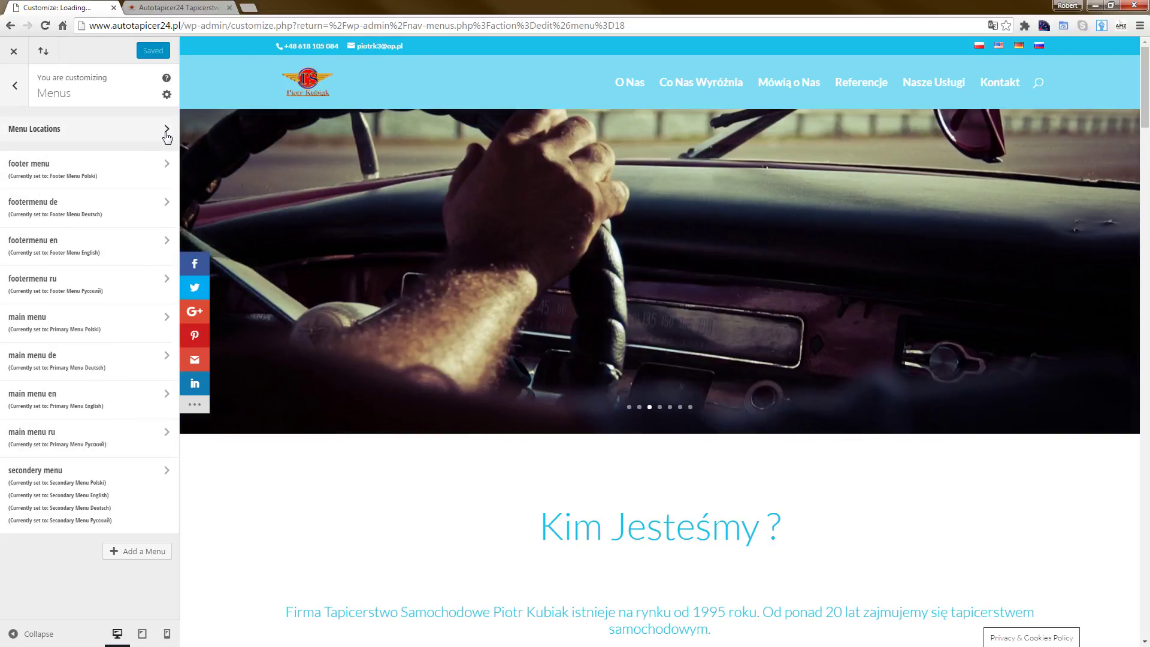
pyautogui.click(165, 129)
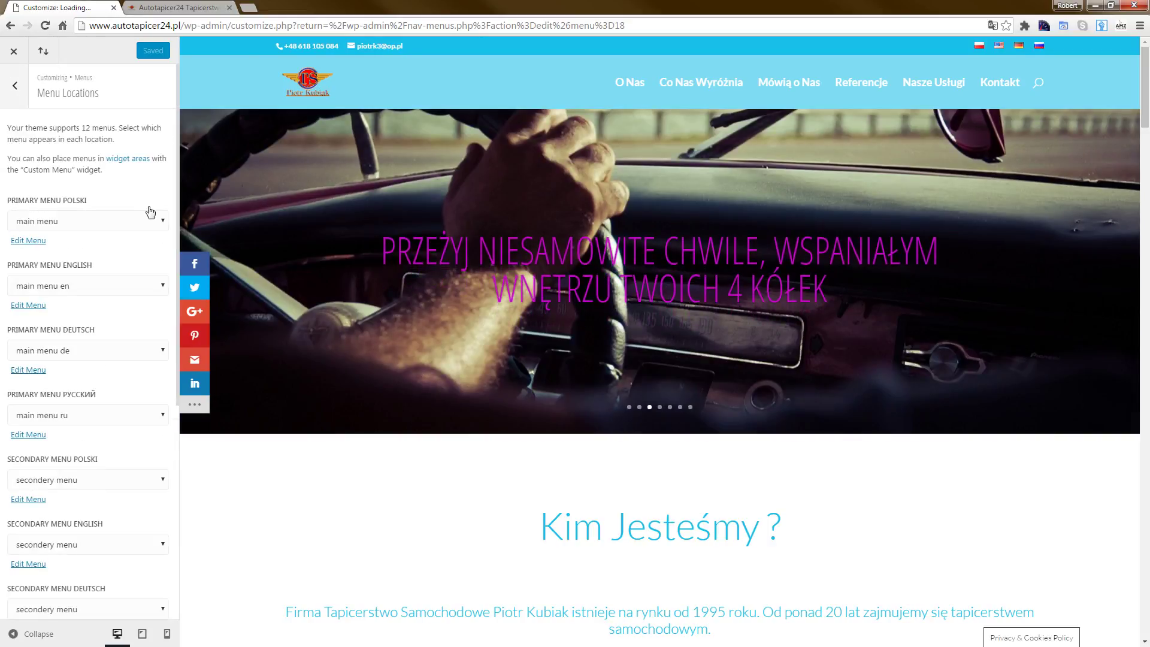
pyautogui.scroll(-6, 150, 222)
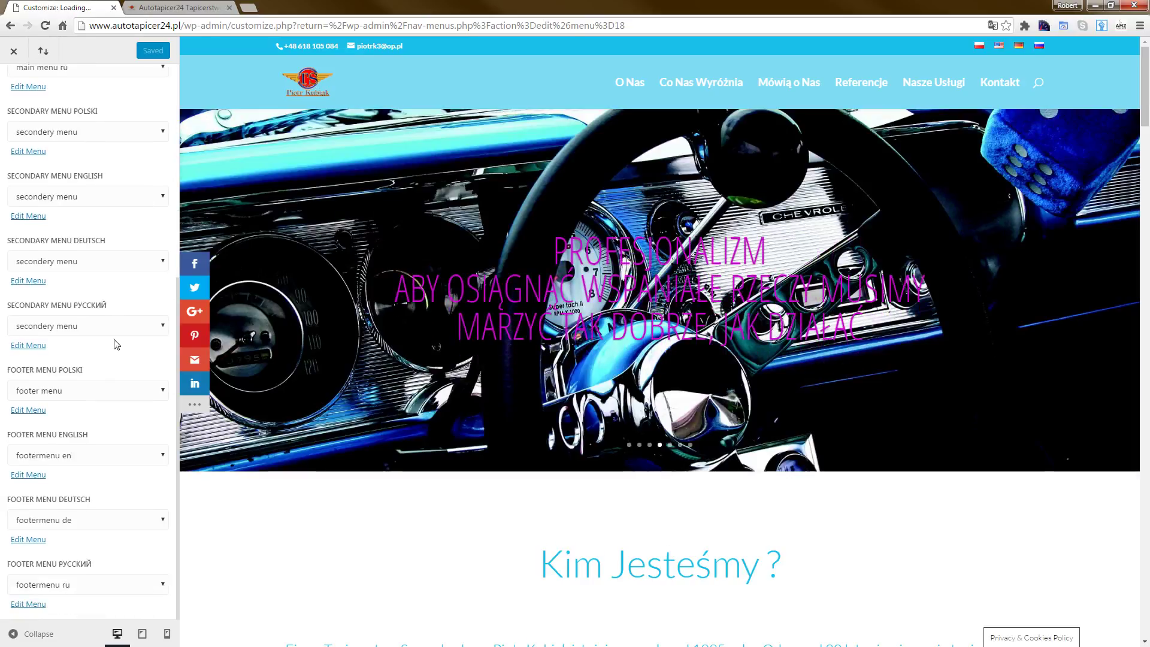
pyautogui.scroll(1, 82, 440)
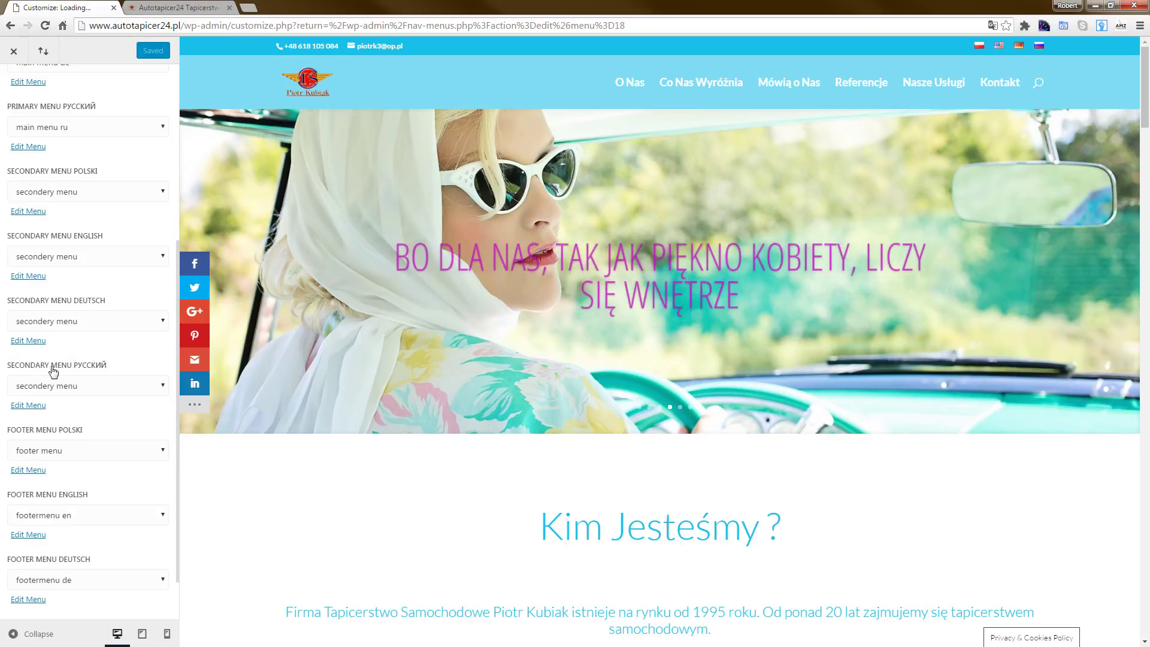
pyautogui.scroll(1, 84, 180)
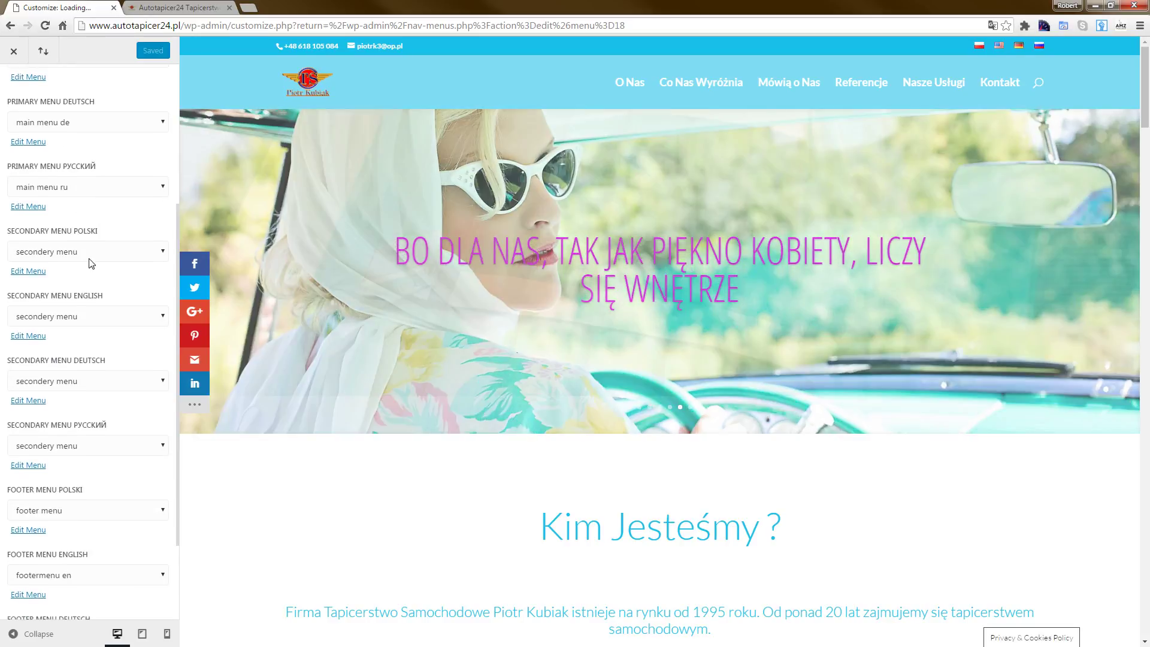
pyautogui.scroll(1, 90, 262)
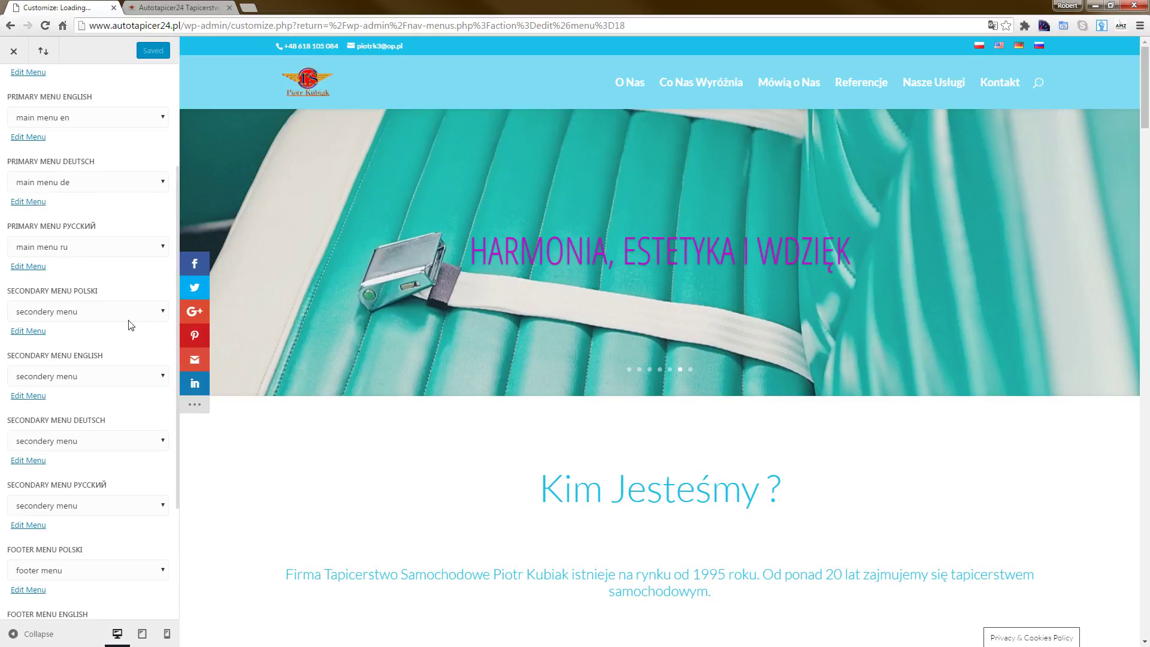
# - Check the available menus for the Secondary Menu Polski location, keep "secondery menu" selected, and leave the customizer
pyautogui.click(163, 316)
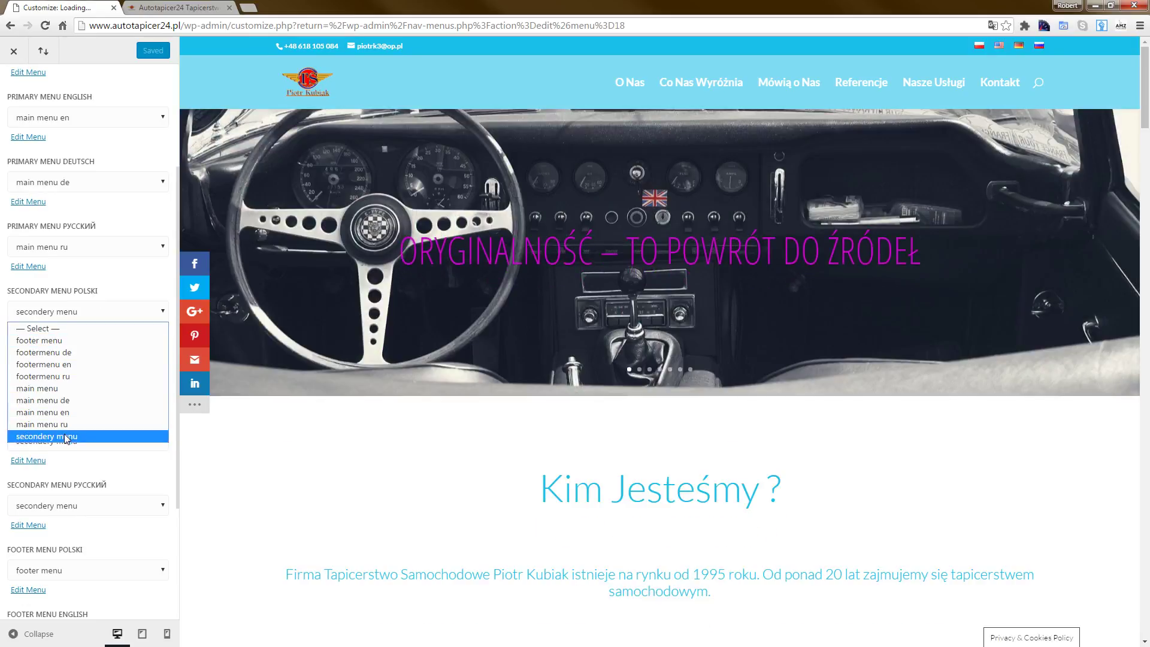
pyautogui.click(67, 436)
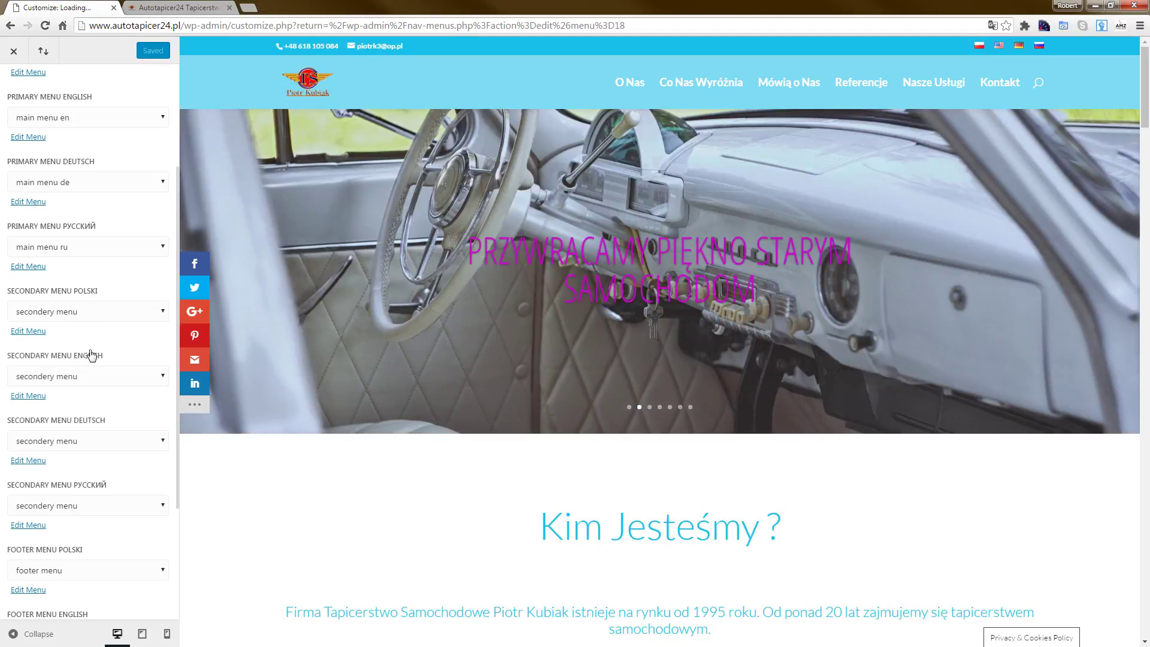
pyautogui.scroll(-1, 51, 446)
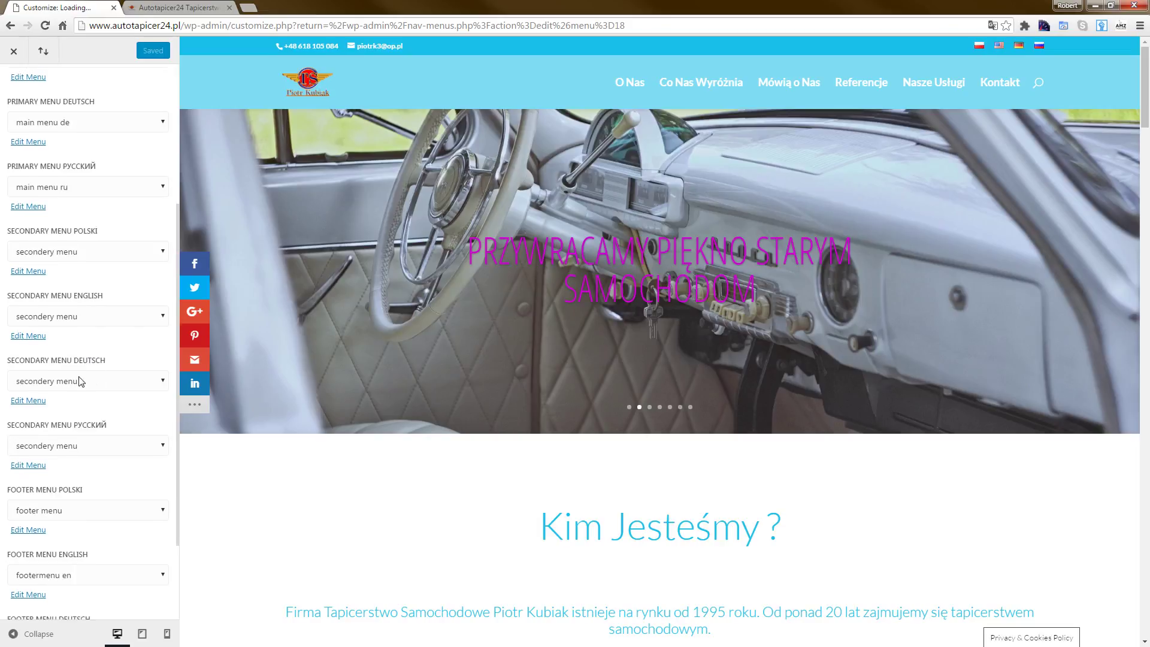
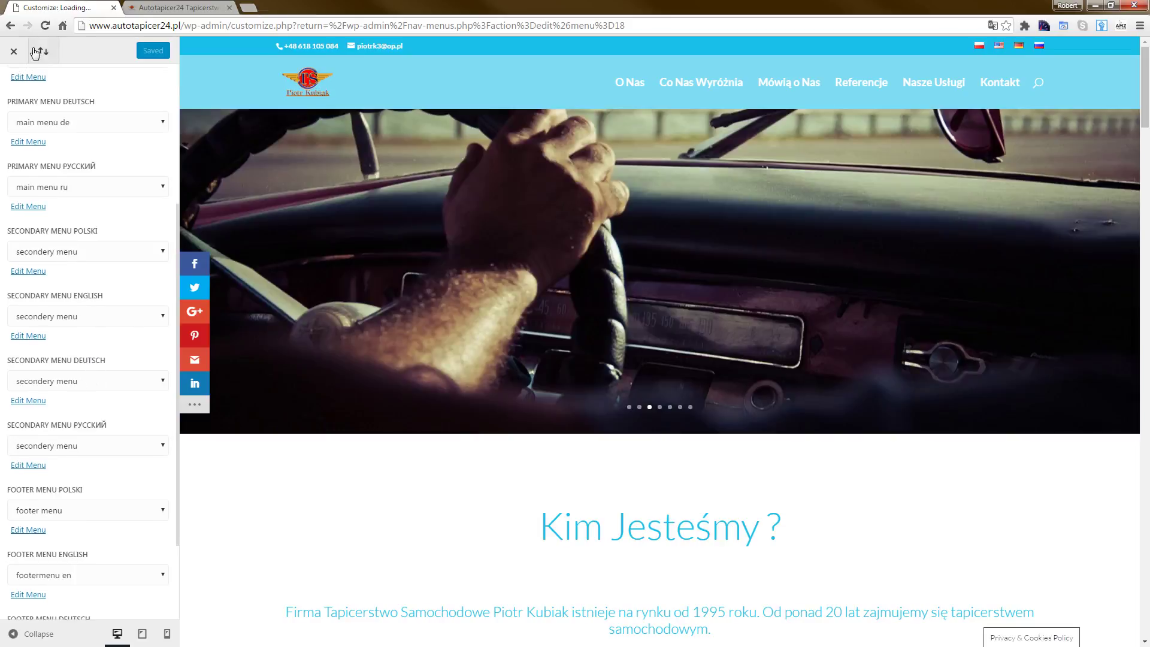
pyautogui.click(14, 51)
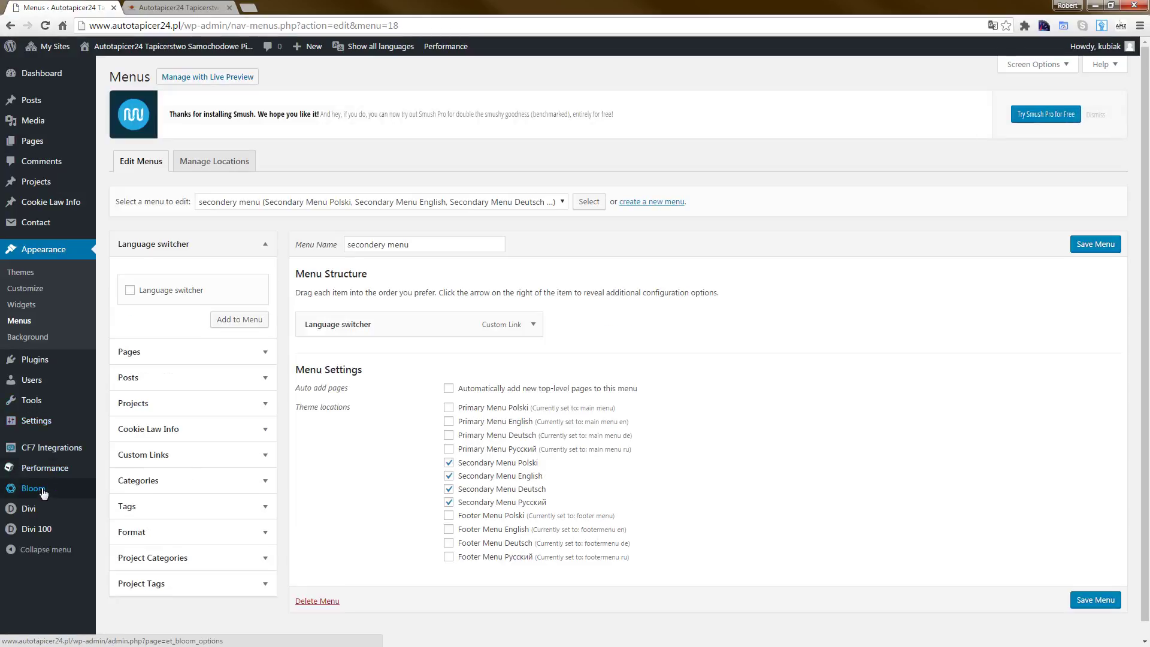
# - Open the Languages settings and compare the listed languages' order and flags with the live site's language switcher
pyautogui.moveTo(27, 500)
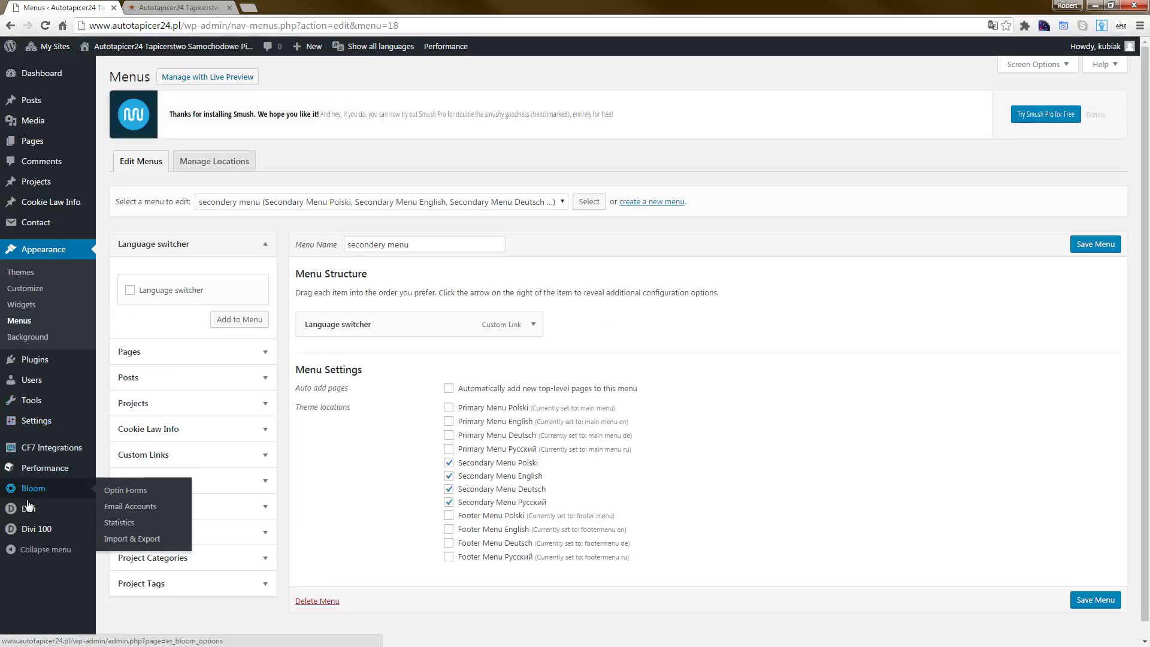
pyautogui.moveTo(40, 429)
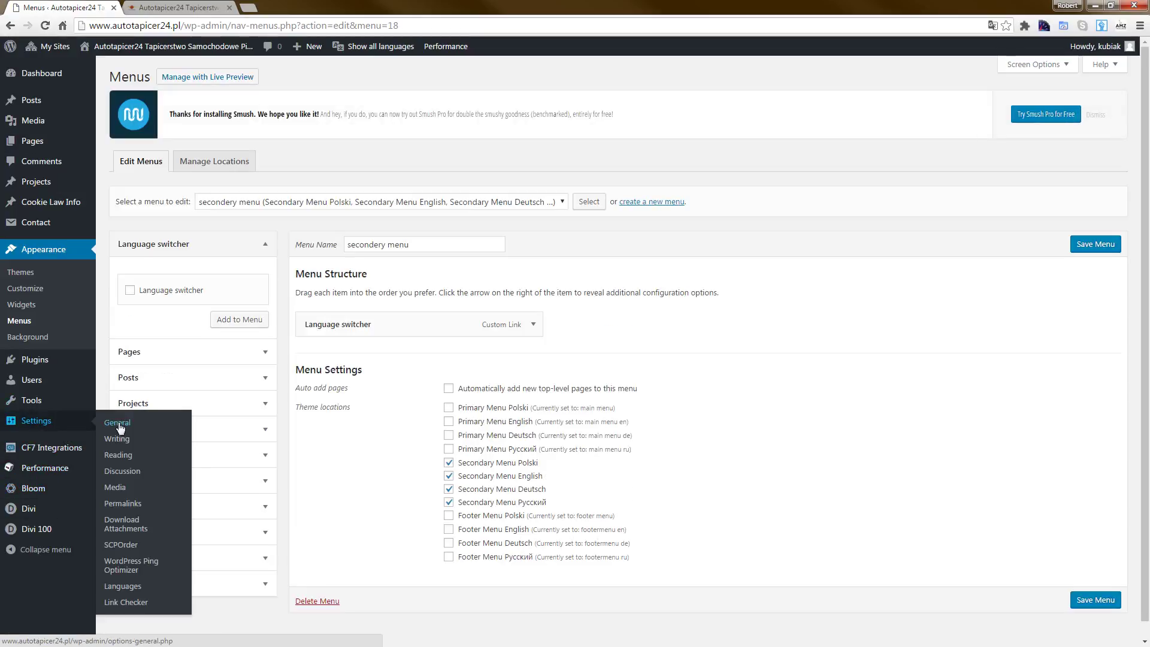
pyautogui.click(129, 587)
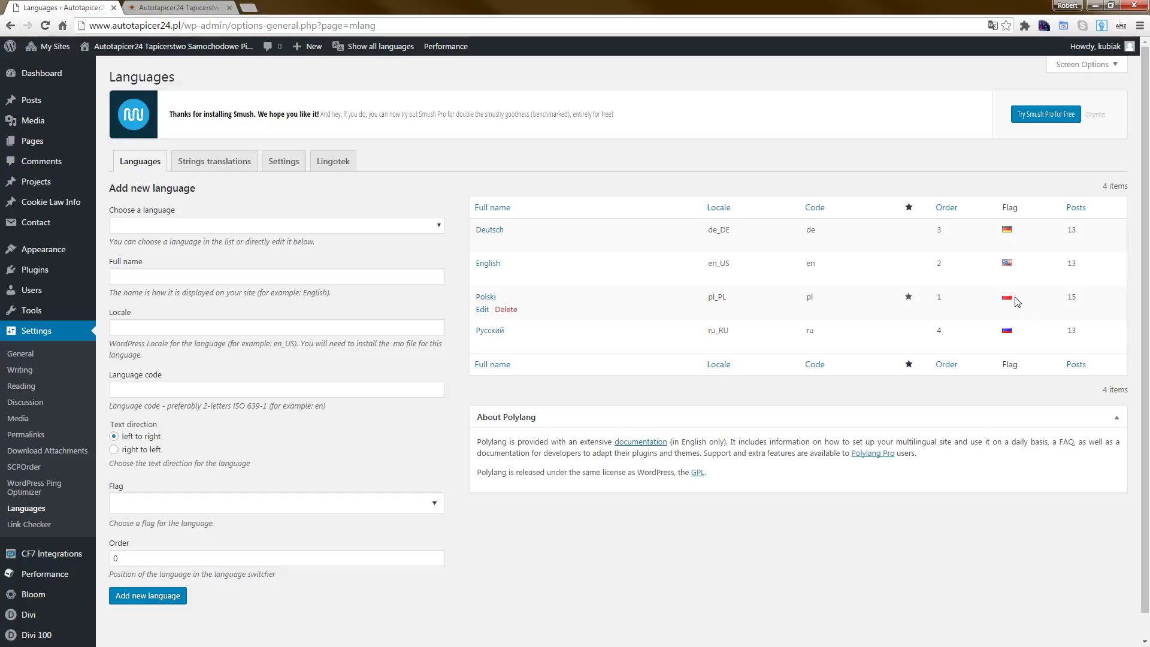
pyautogui.hotkey('ctrl', 'Tab')
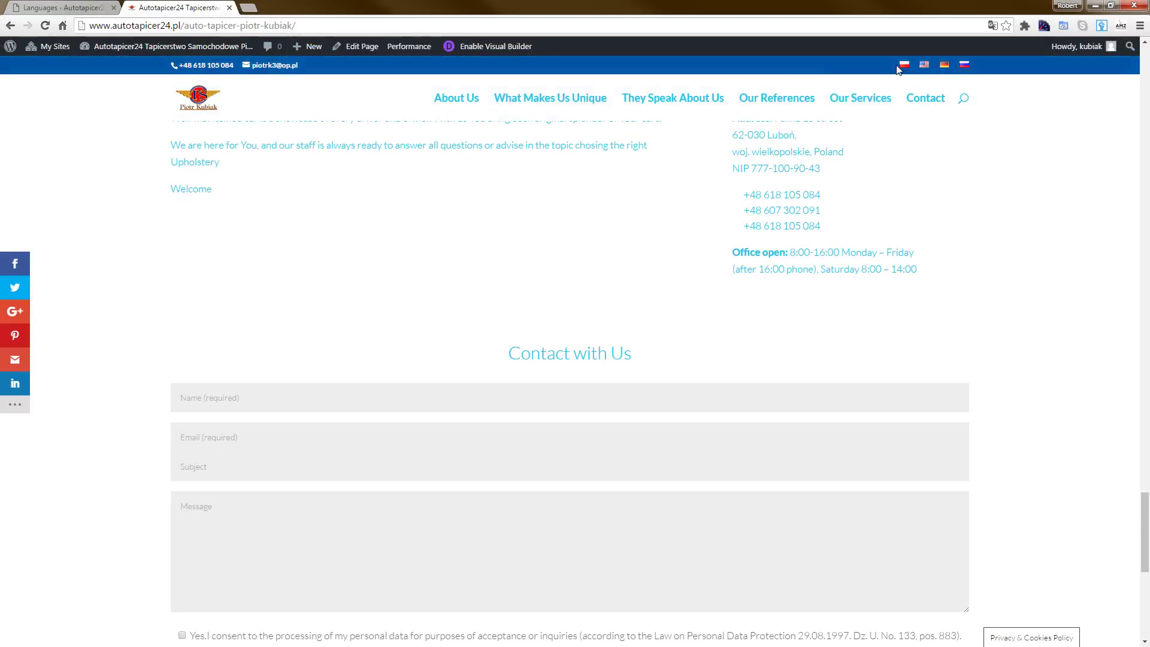
pyautogui.click(48, 5)
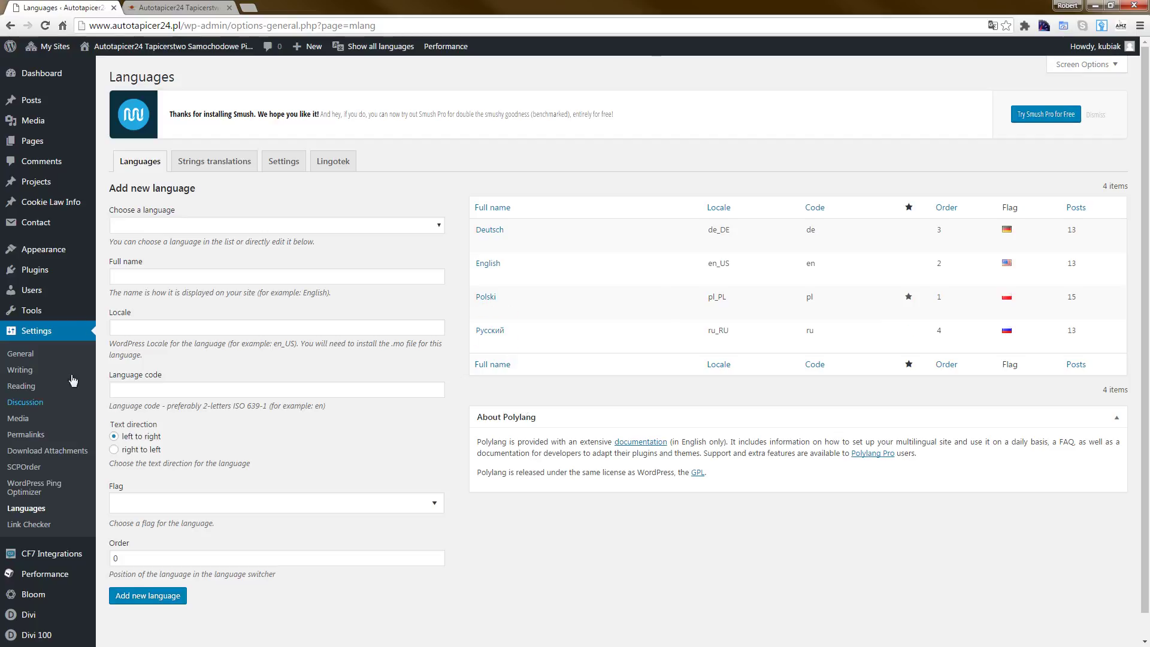
# - Browse the languages available for adding and compare the language order with the flags on the live site
pyautogui.click(434, 228)
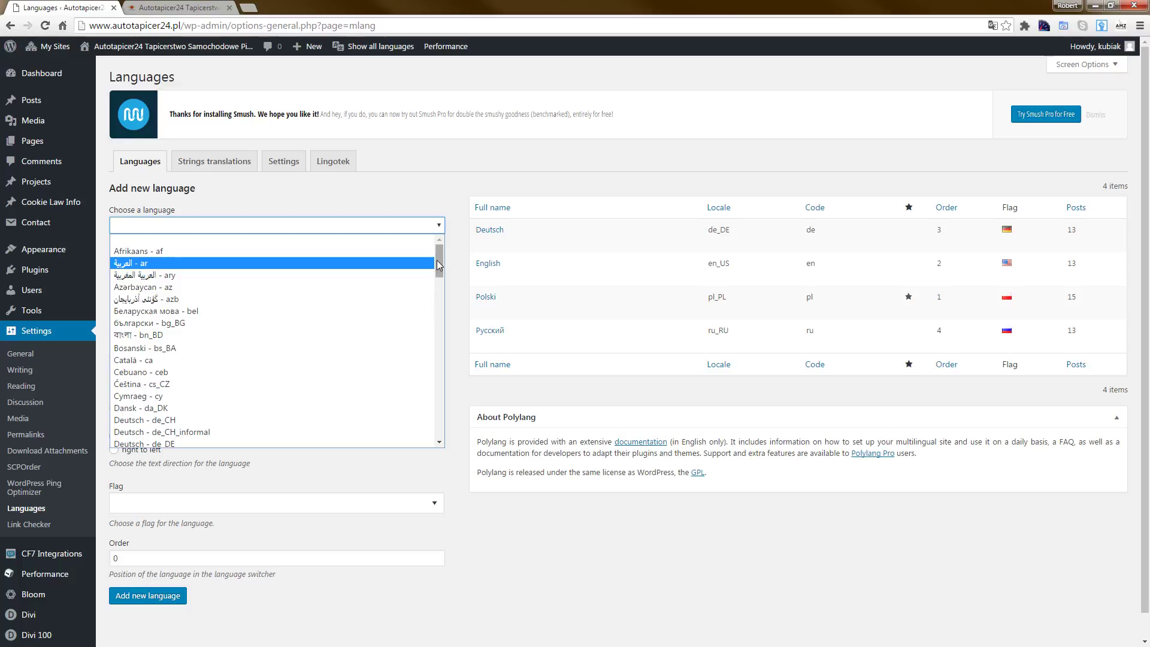
pyautogui.moveTo(439, 268)
pyautogui.mouseDown()
pyautogui.moveTo(438, 295)
pyautogui.moveTo(436, 282)
pyautogui.mouseUp()
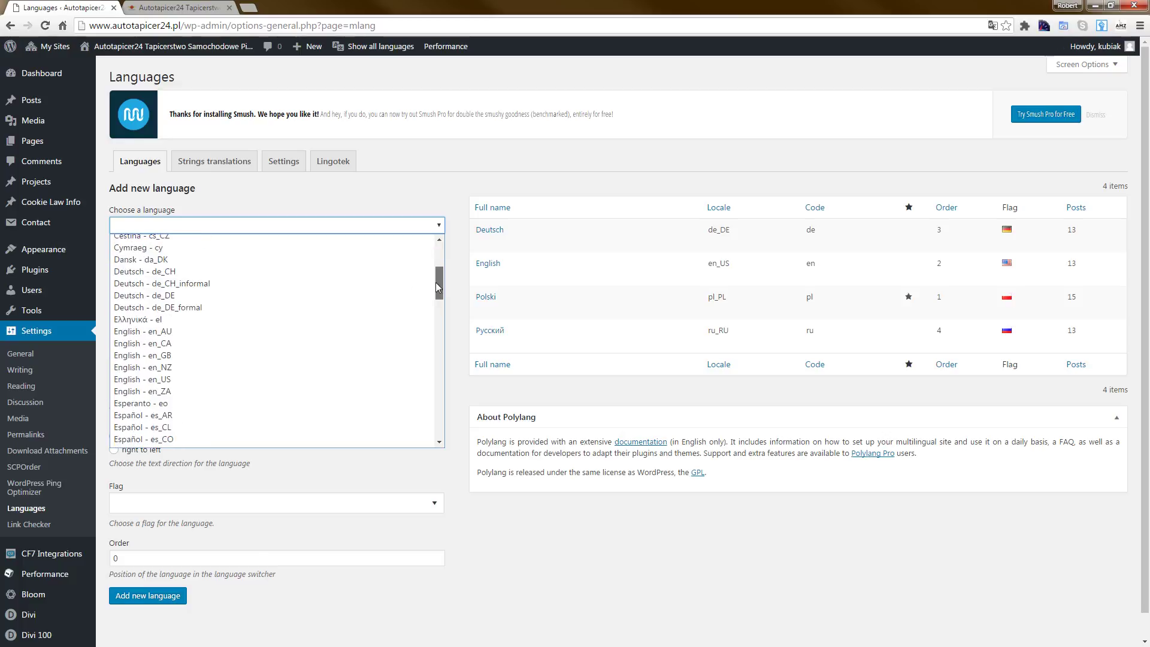
pyautogui.scroll(5, 436, 278)
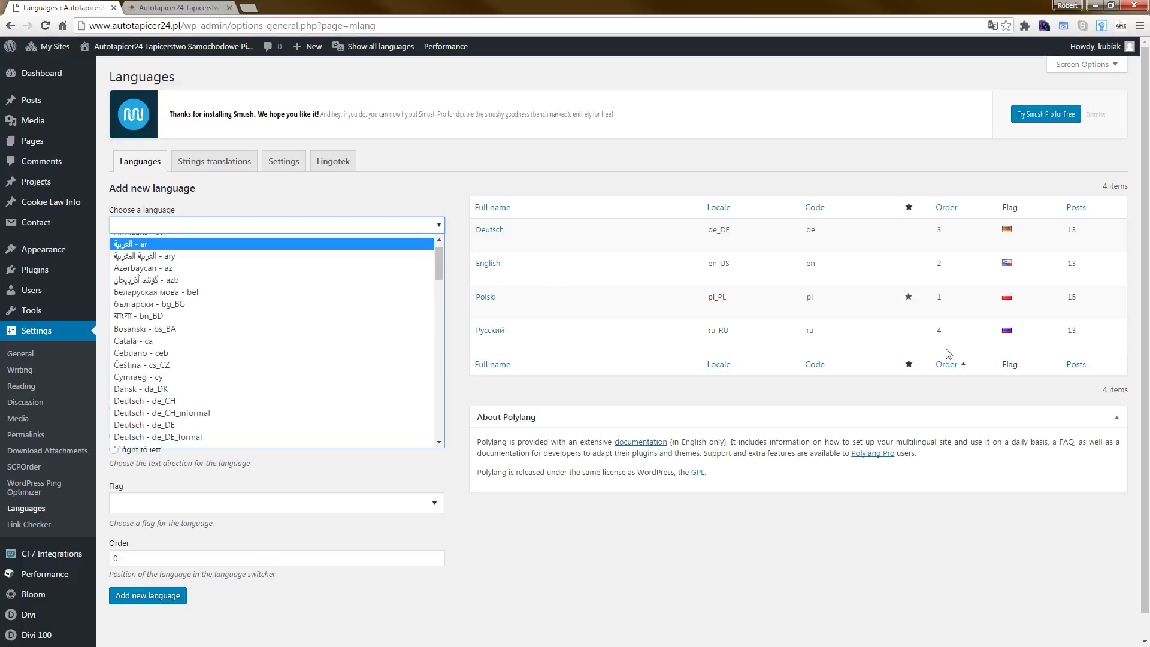
pyautogui.click(160, 7)
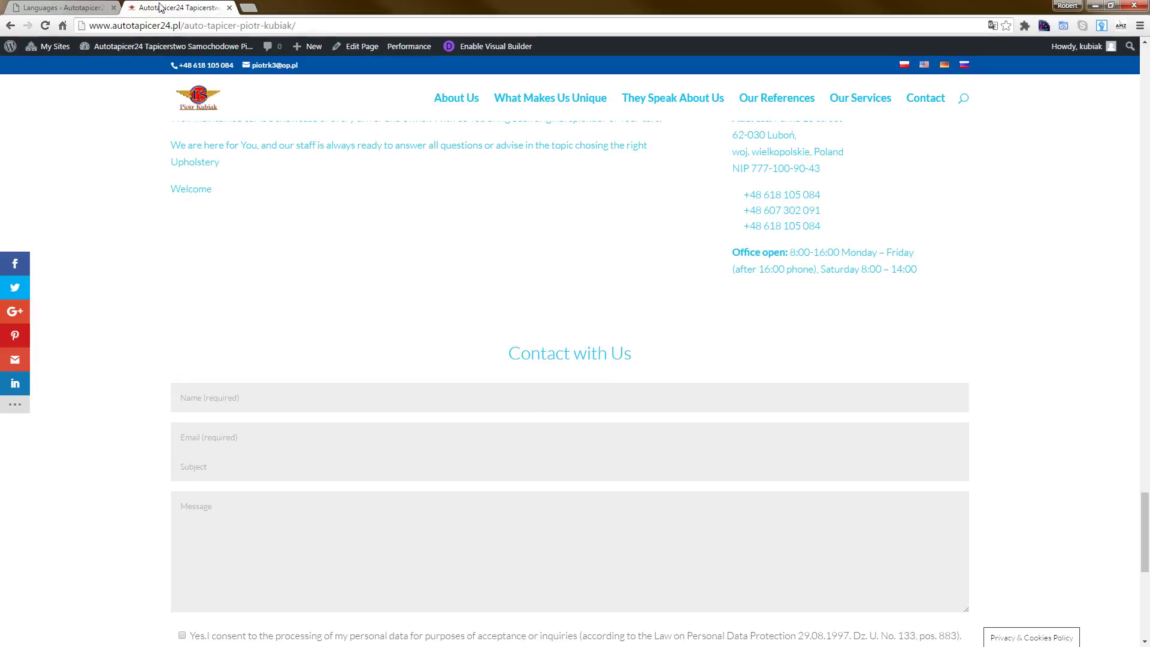
pyautogui.click(66, 6)
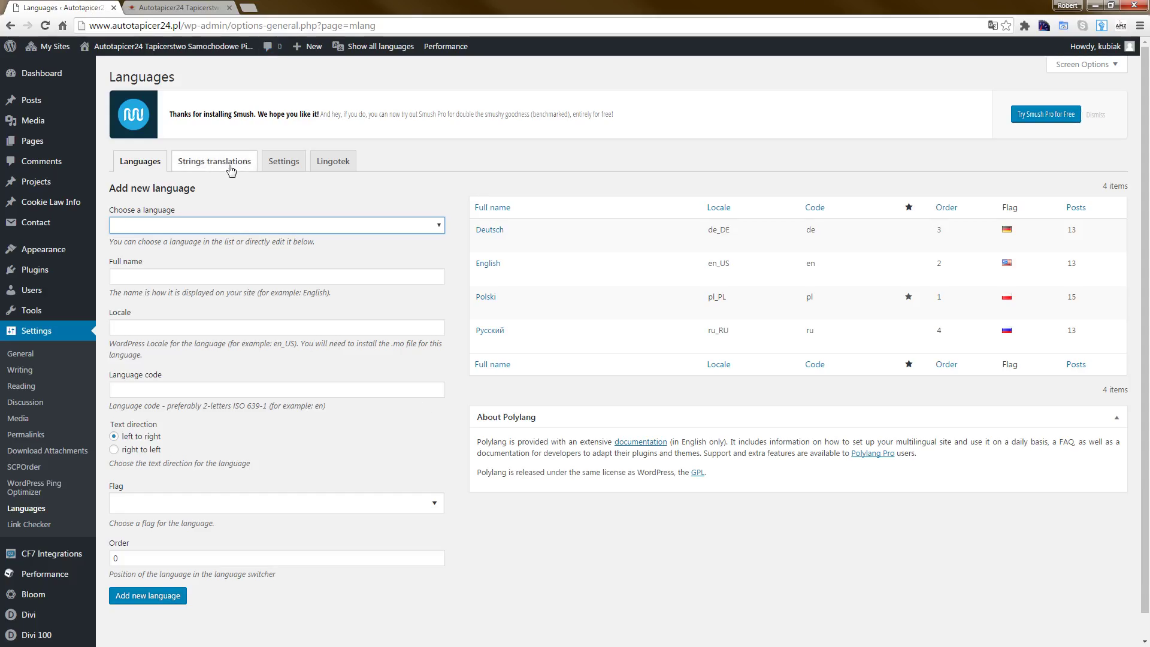
# - Add the language "Français - fr_FR" with the France flag and order 5, and reload the live site
pyautogui.click(436, 227)
pyautogui.moveTo(437, 258); pyautogui.dragTo(433, 326)
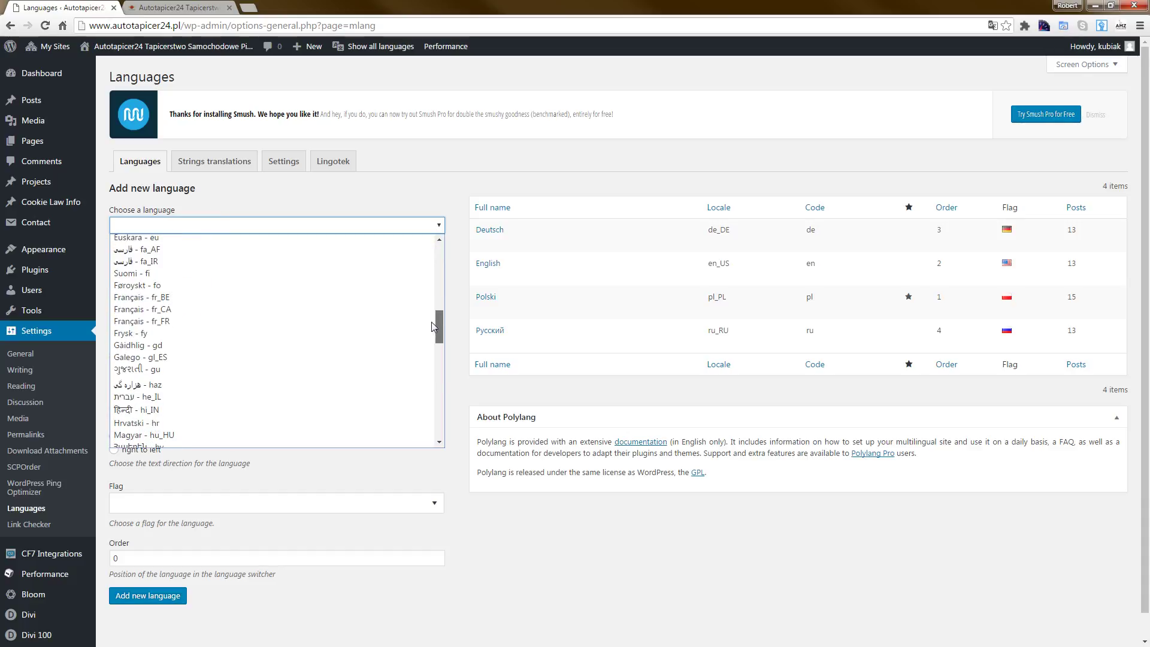
pyautogui.click(314, 321)
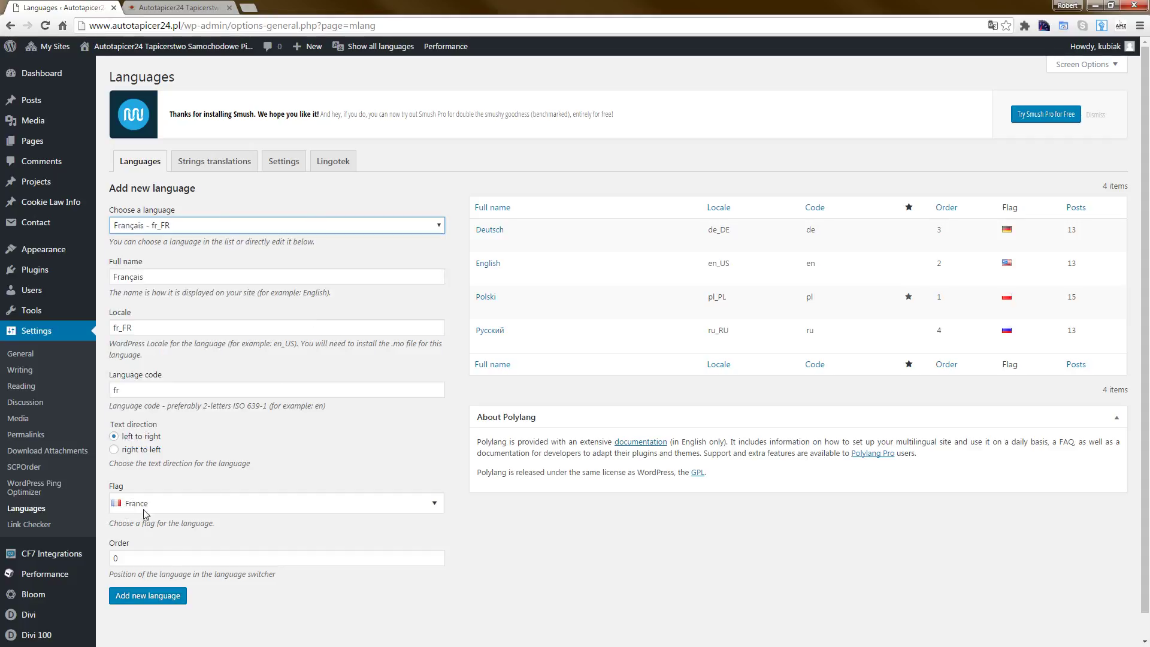
pyautogui.moveTo(142, 559); pyautogui.dragTo(111, 557)
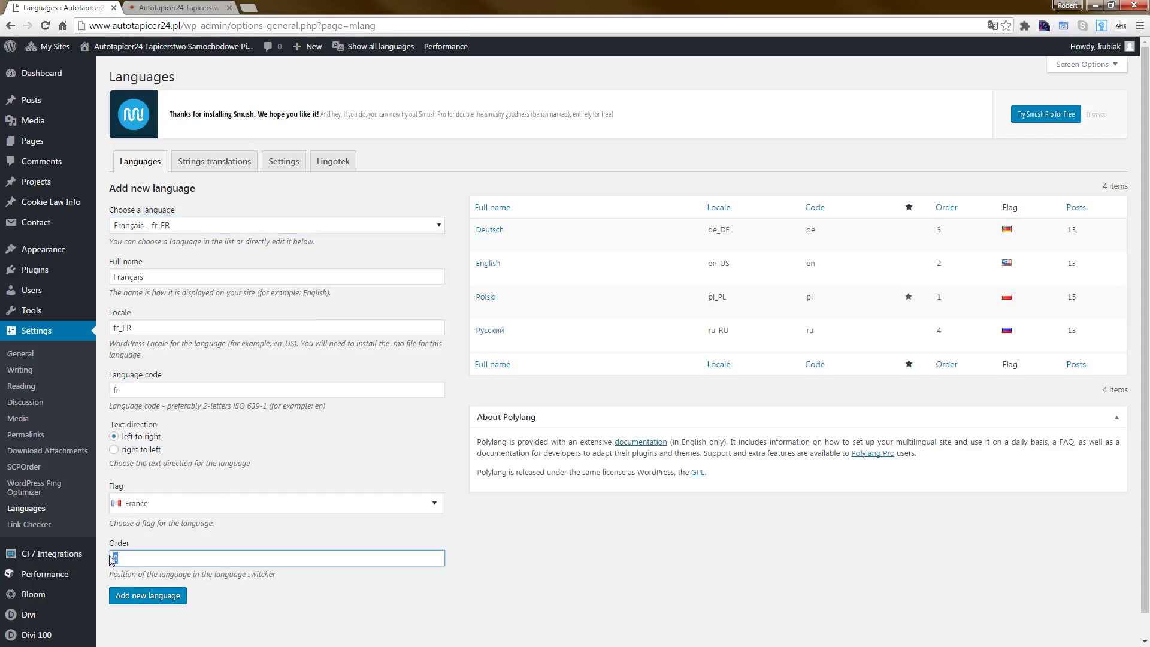
pyautogui.click(178, 599)
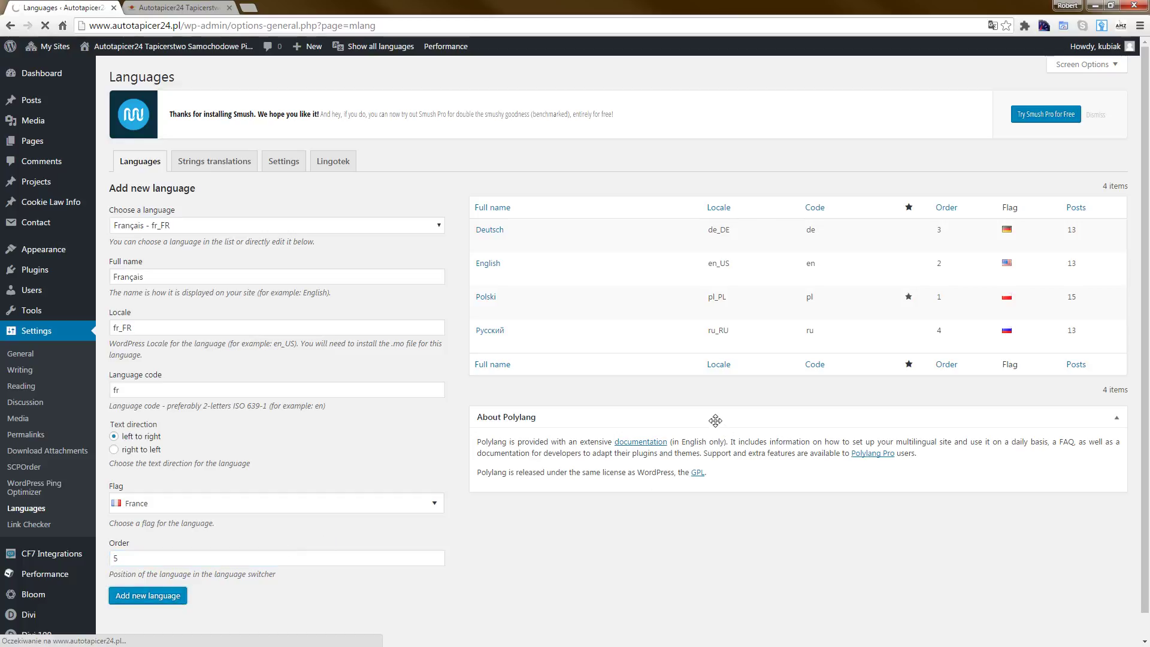
pyautogui.click(506, 342)
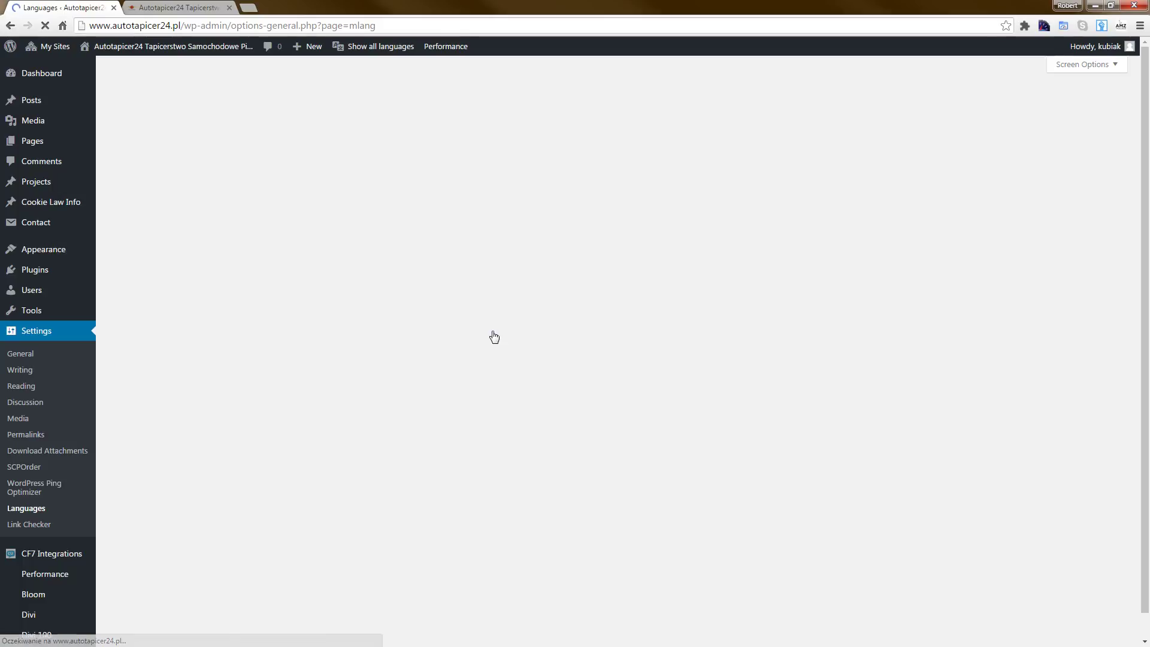
pyautogui.click(174, 8)
pyautogui.press('F5')
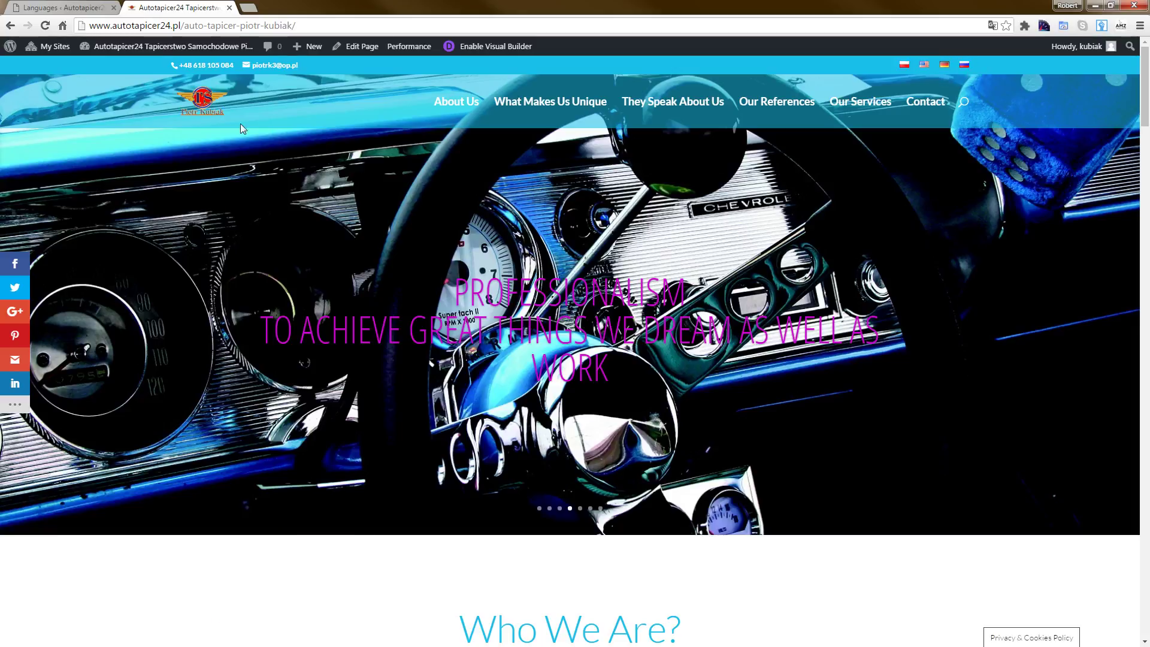
# - Open the menu editor and examine the theme locations of "secondery menu", including the Français ones
pyautogui.click(60, 7)
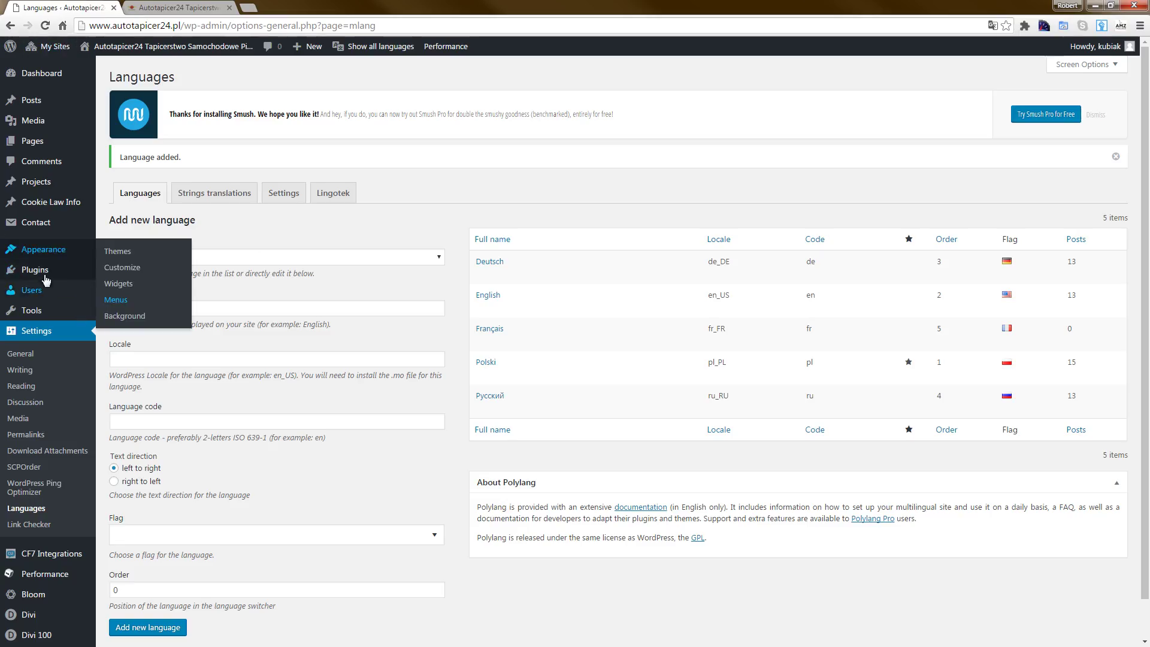
pyautogui.click(117, 302)
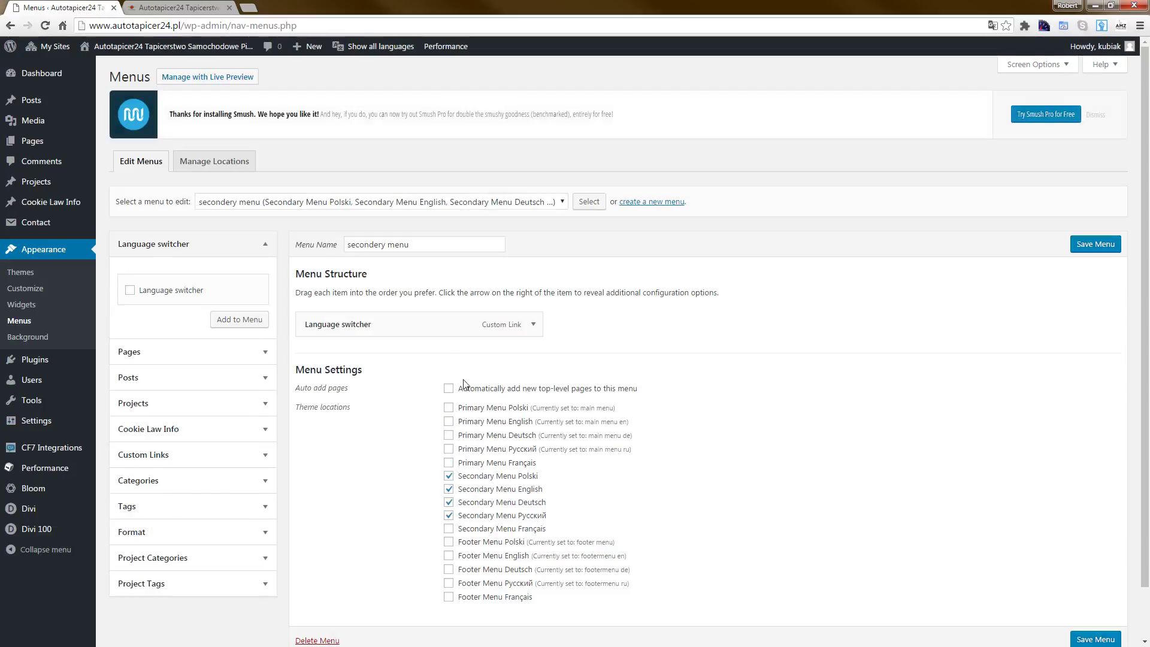
pyautogui.scroll(-2, 589, 372)
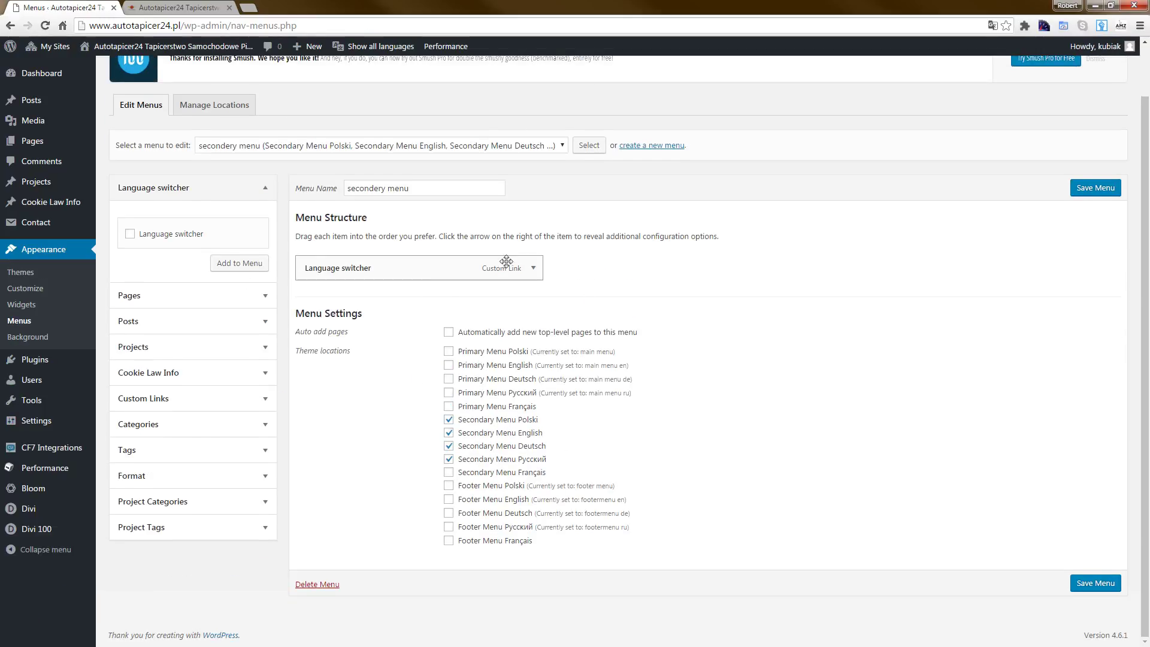
# - Assign "secondery menu" to the theme location Secondary Menu Français as well and save the menu
pyautogui.click(502, 152)
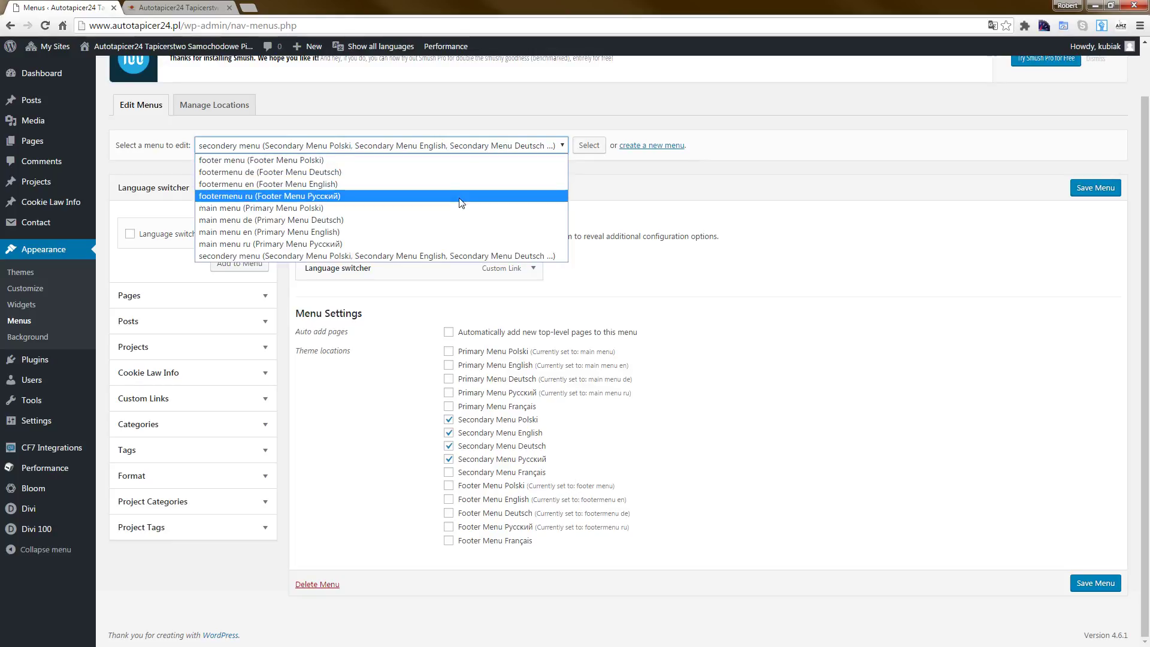
pyautogui.click(425, 256)
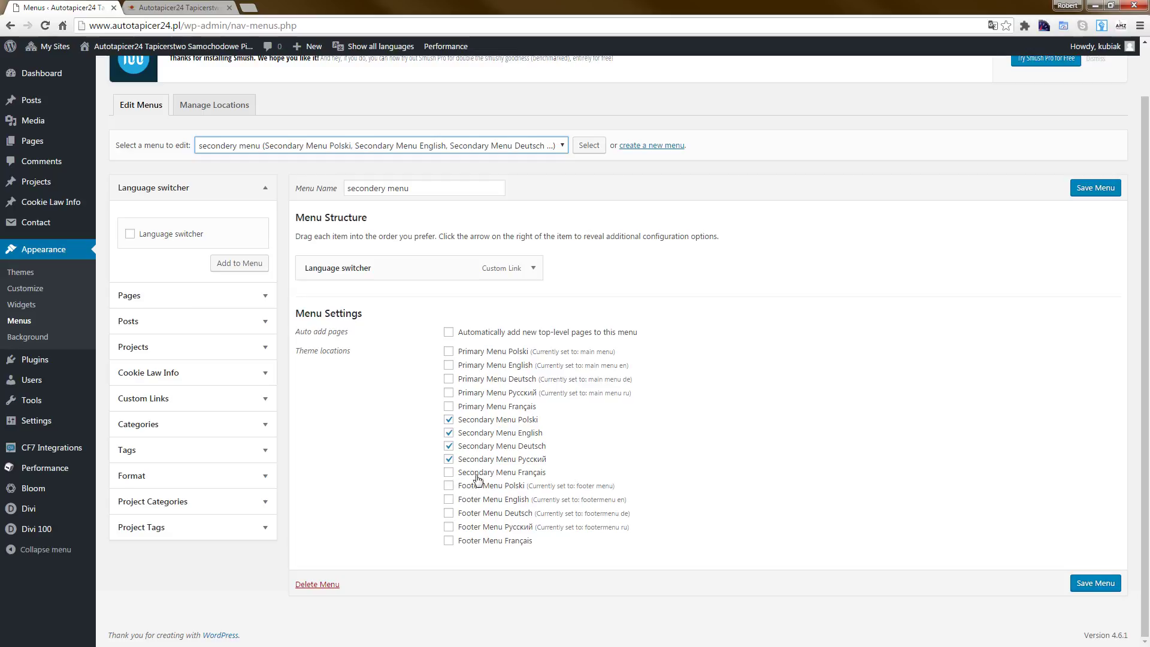
pyautogui.click(449, 431)
pyautogui.click(448, 433)
pyautogui.click(448, 472)
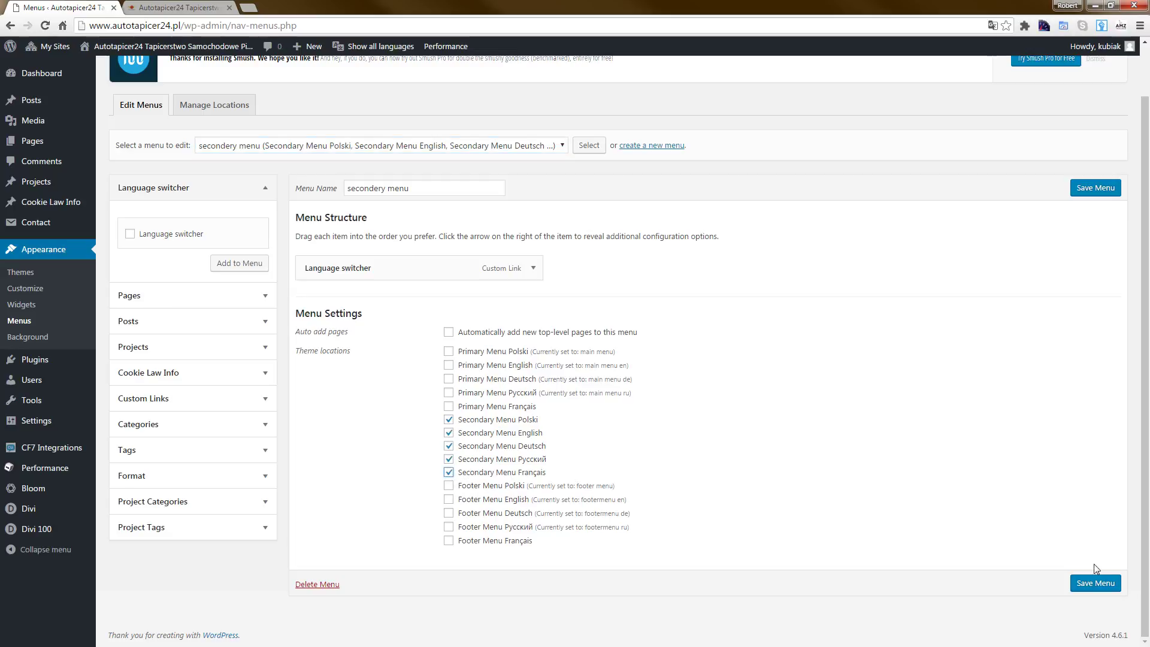
pyautogui.click(1103, 587)
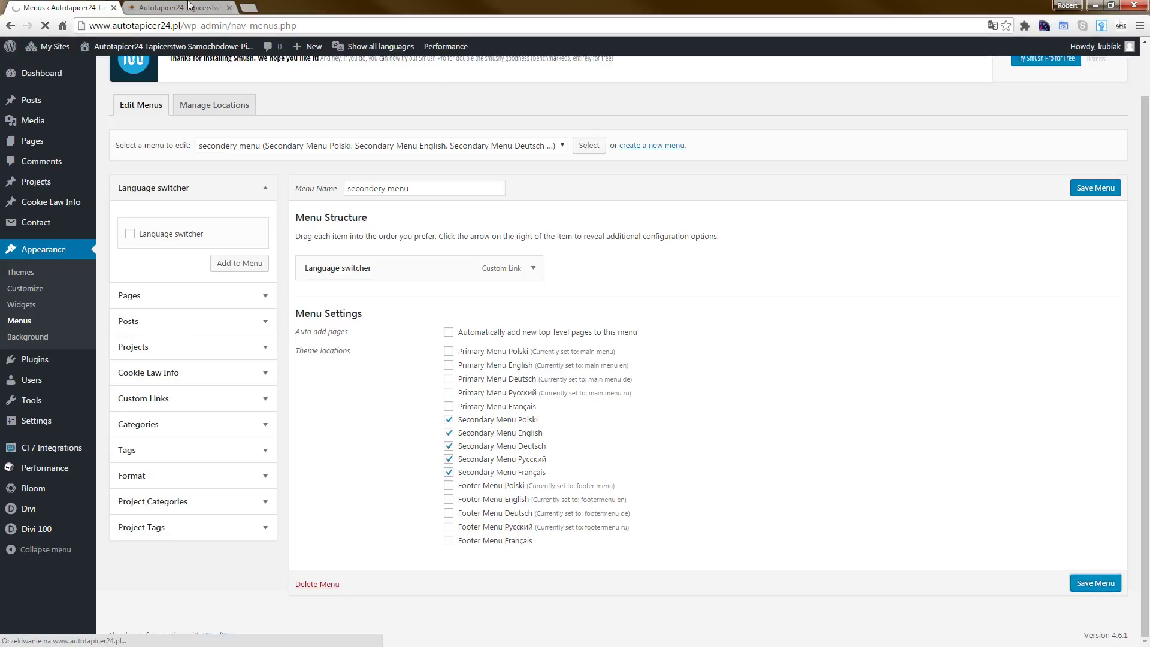
# - Reload the live site and compare its language switcher flags with the language columns in the Pages list
pyautogui.click(166, 5)
pyautogui.press('F5')
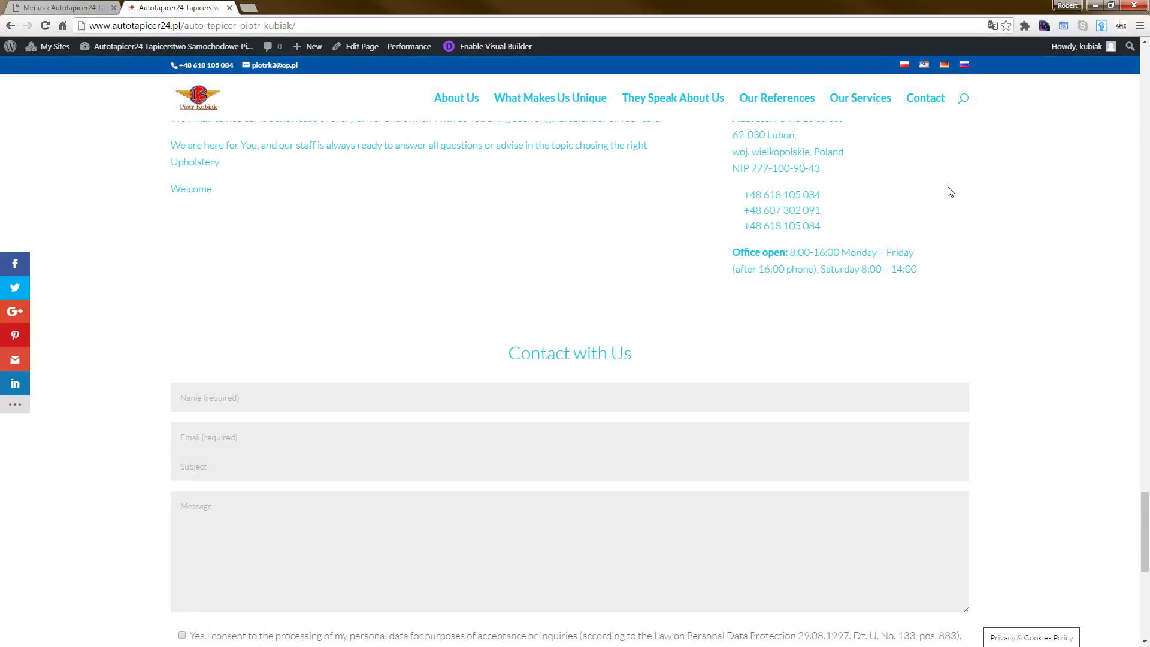
pyautogui.hotkey('ctrl', 'pageup')
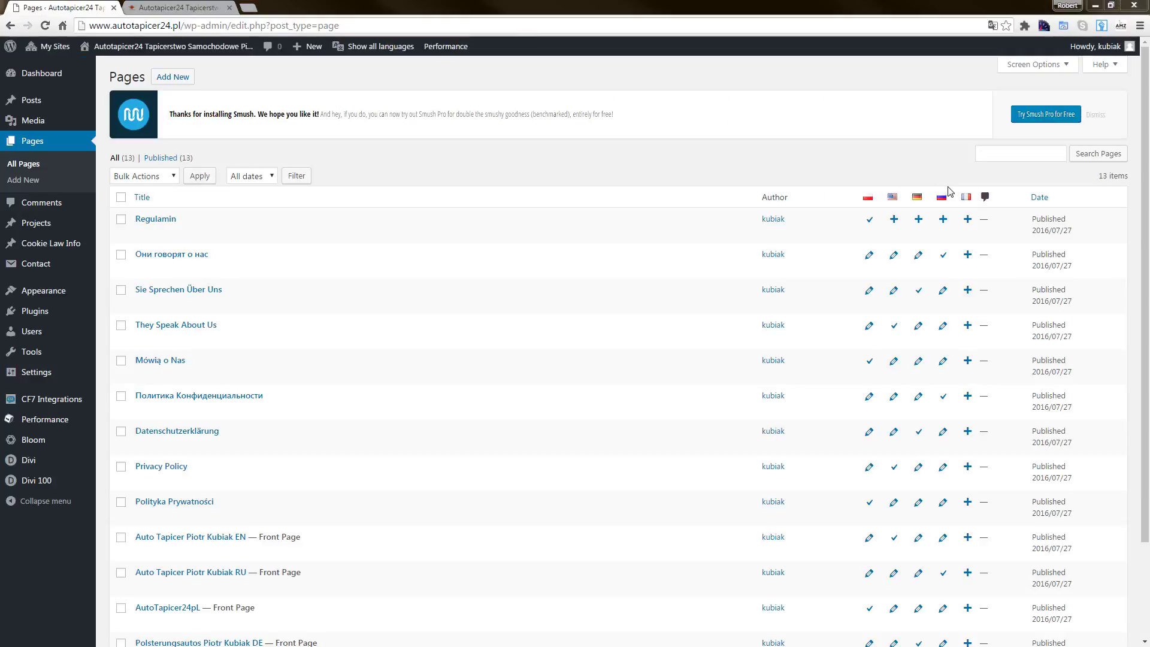
pyautogui.click(213, 6)
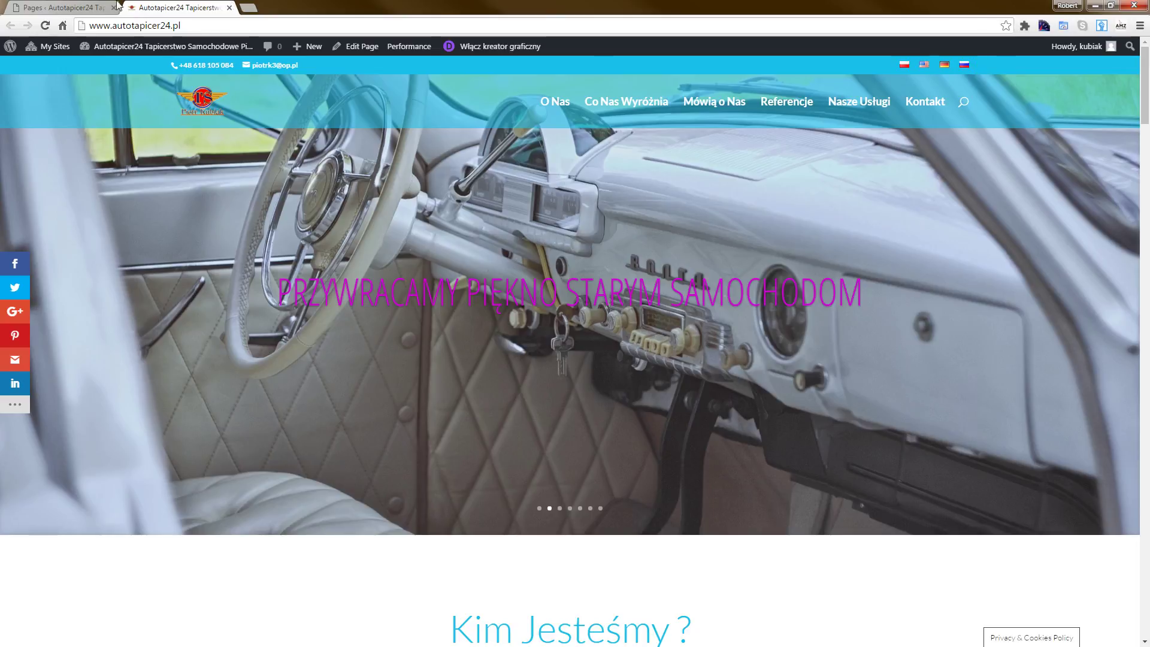
pyautogui.click(118, 7)
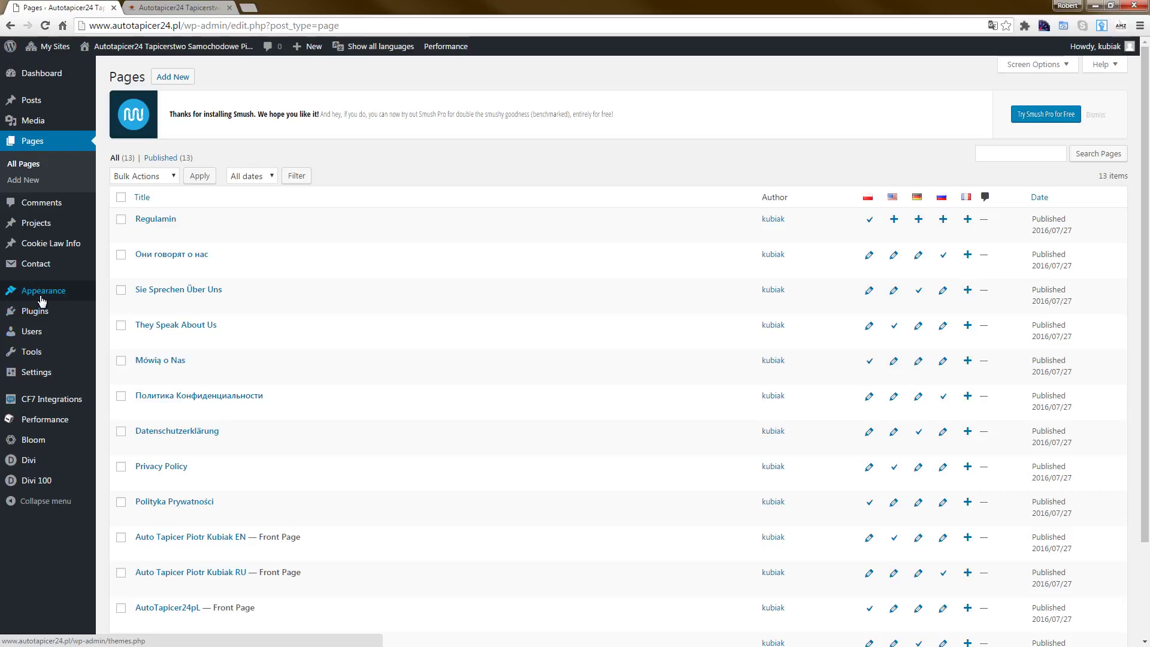
# - Reopen the menu editor and check the display options of the "Language switcher" item in "secondery menu"
pyautogui.click(124, 344)
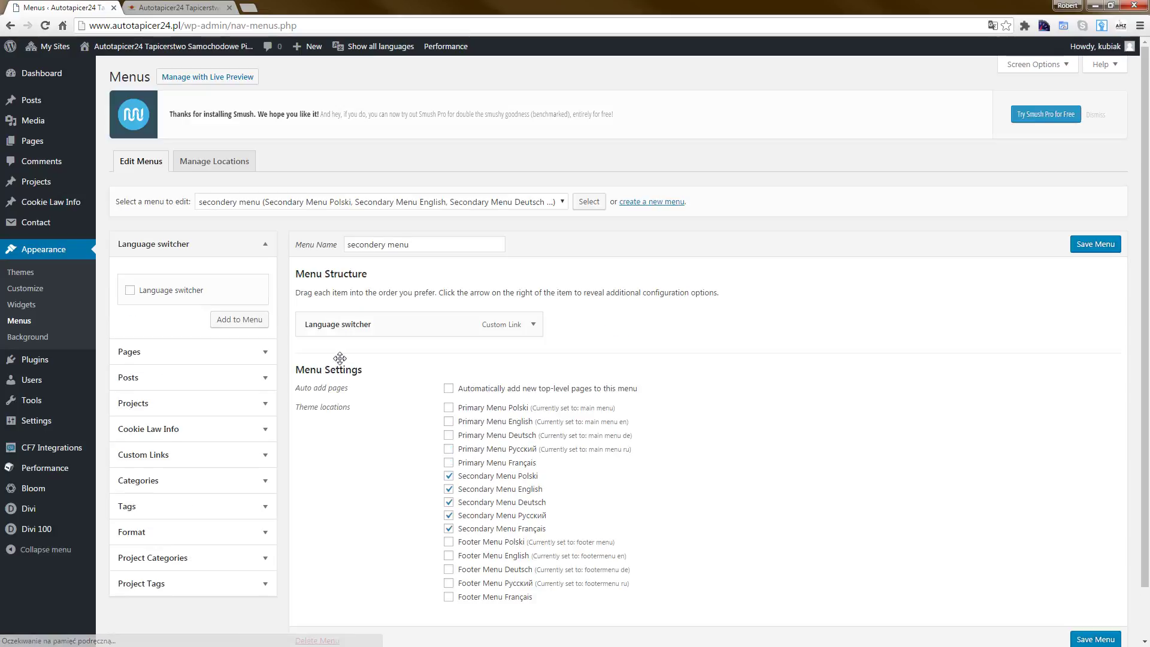
pyautogui.click(533, 324)
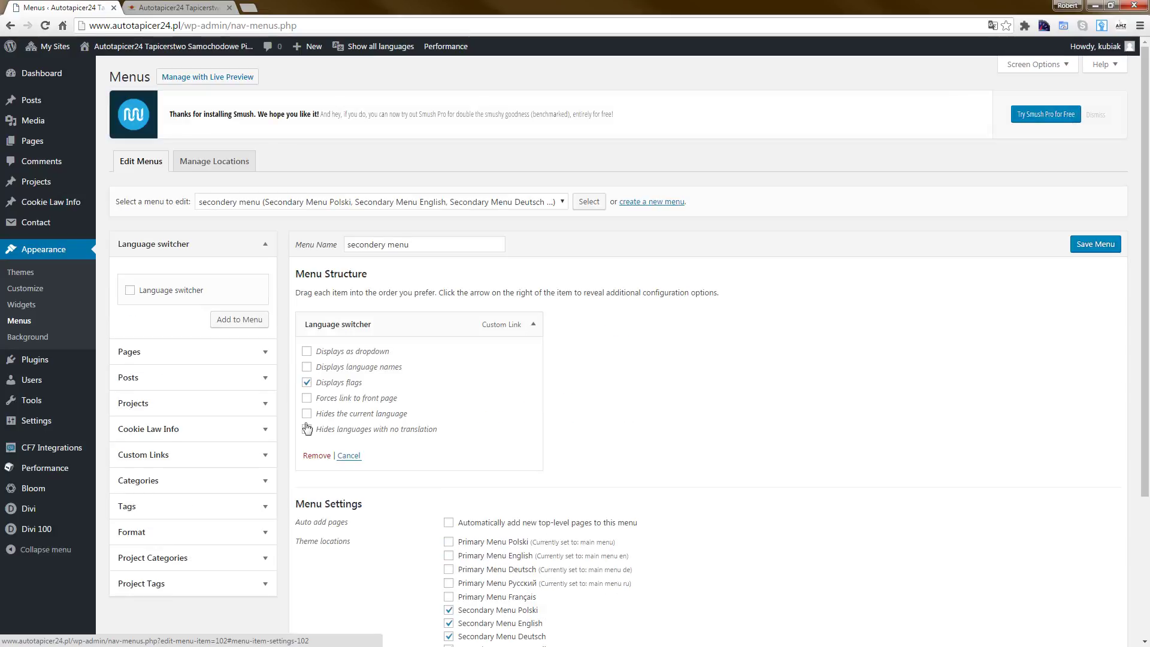
pyautogui.click(531, 328)
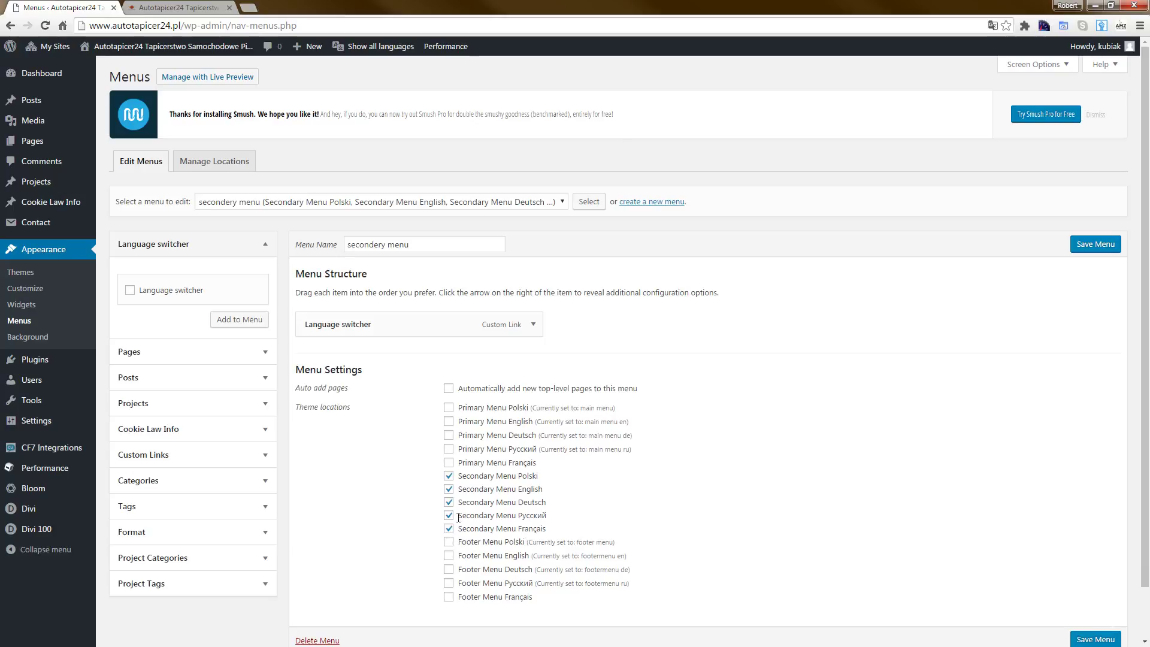
# - Review the menu locations for each language in the theme Customizer, close it and check the flags on the live site
pyautogui.click(40, 289)
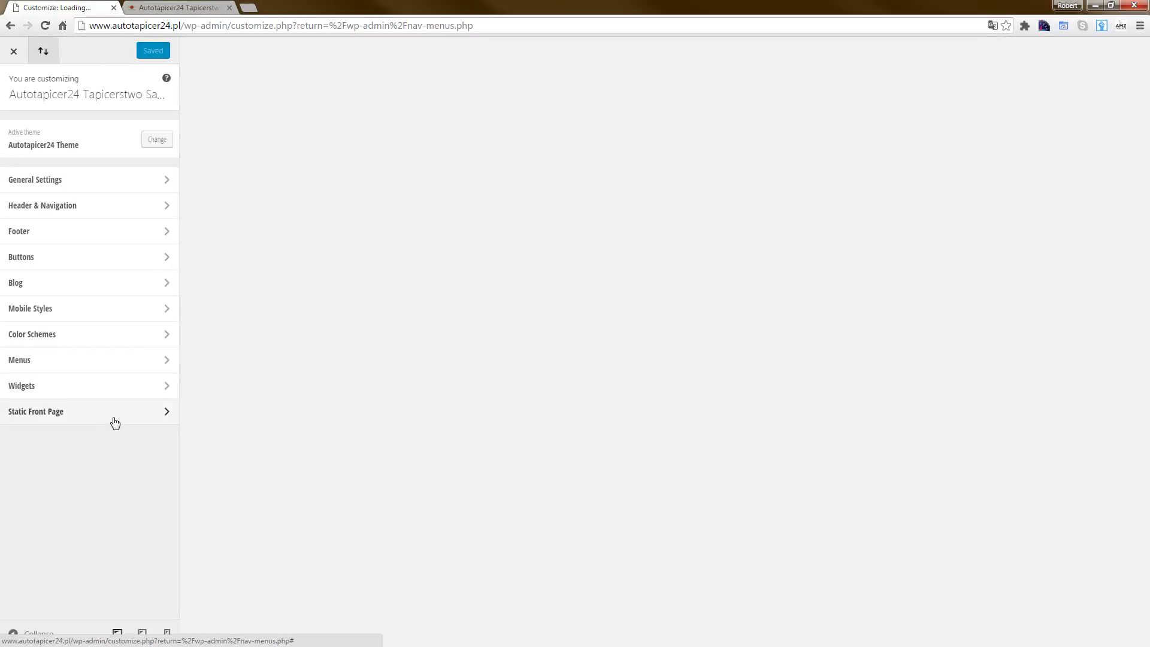
pyautogui.click(118, 362)
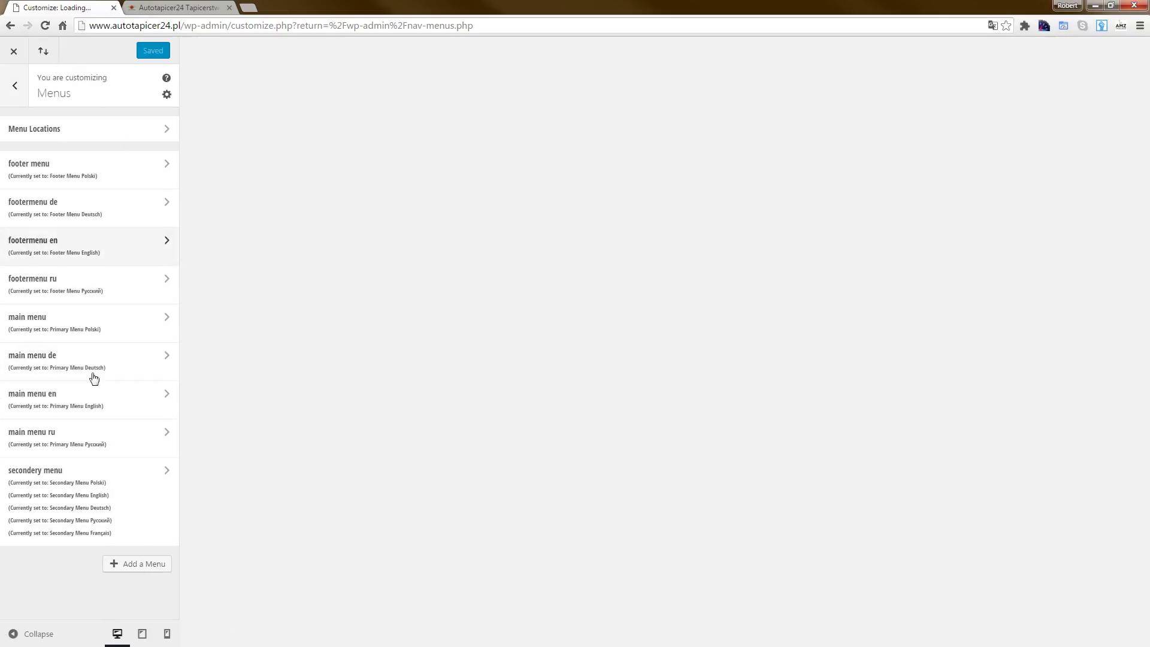
pyautogui.click(146, 136)
pyautogui.scroll(-5, 120, 345)
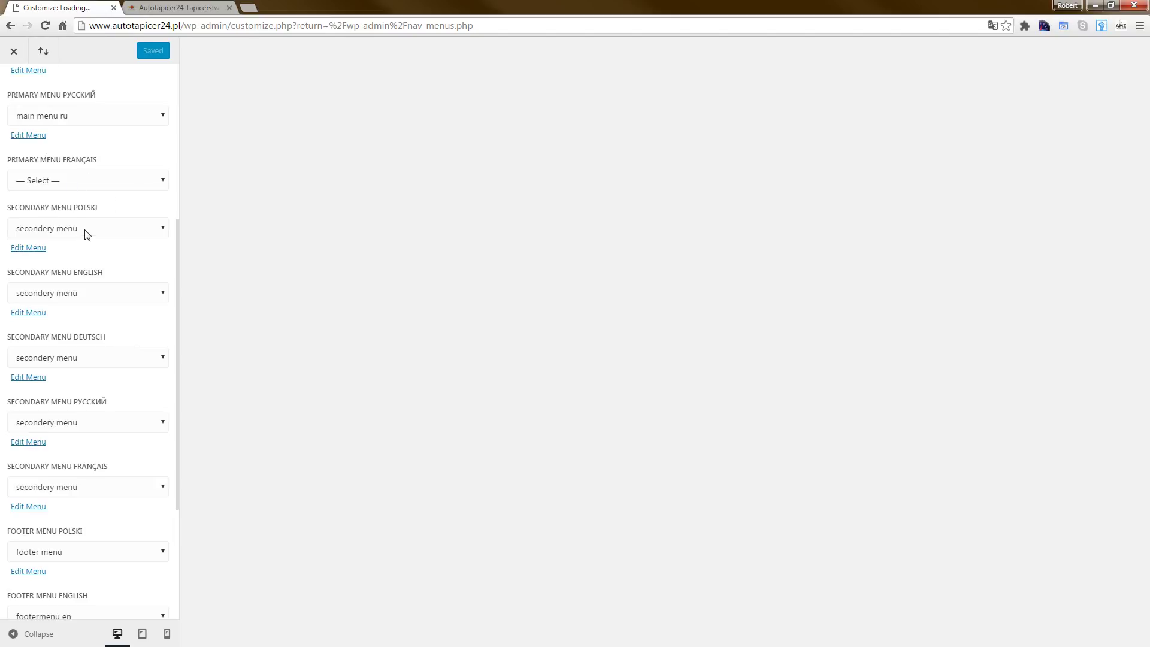
pyautogui.scroll(-2, 84, 233)
pyautogui.scroll(-1, 88, 237)
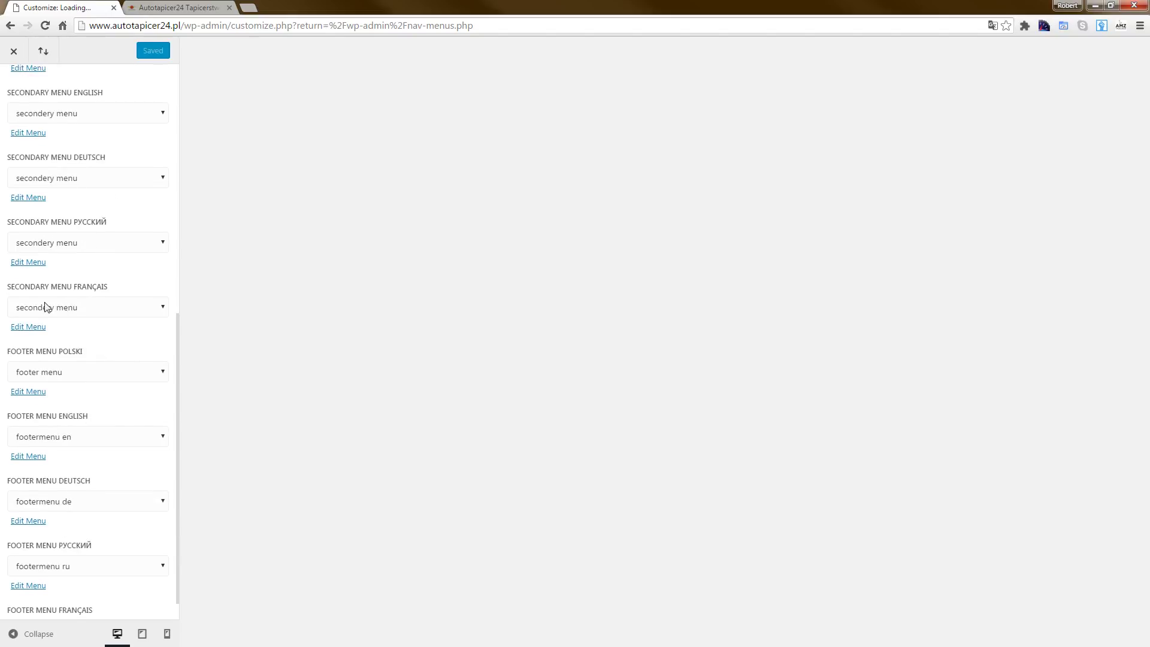
pyautogui.scroll(8, 114, 274)
pyautogui.click(14, 52)
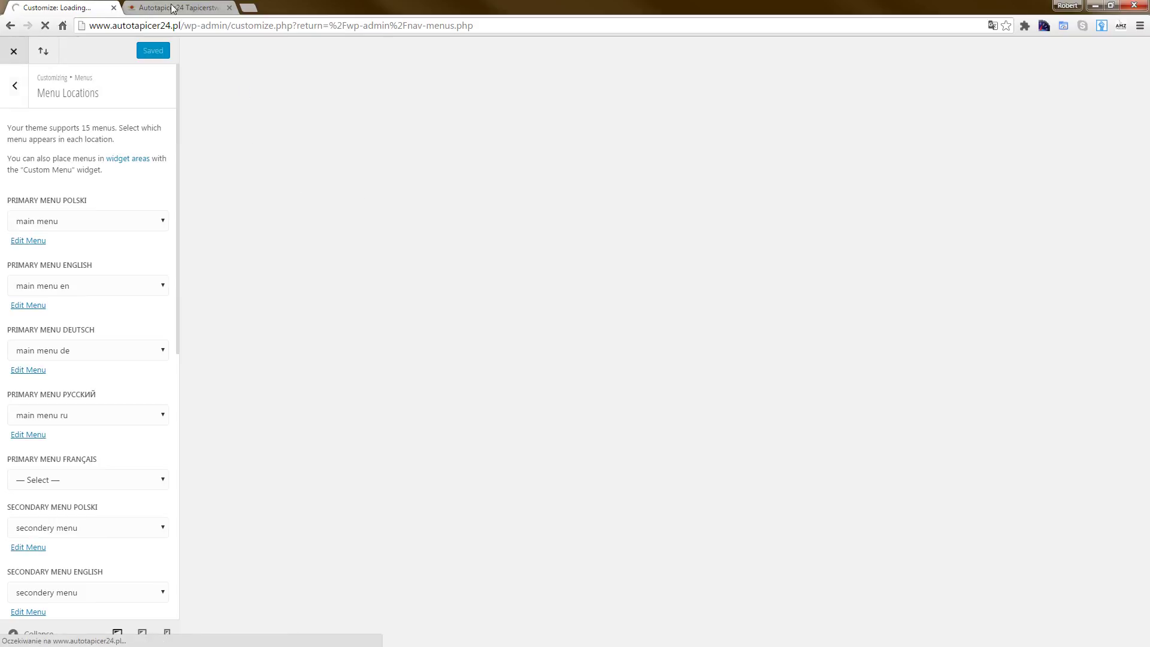
pyautogui.click(172, 7)
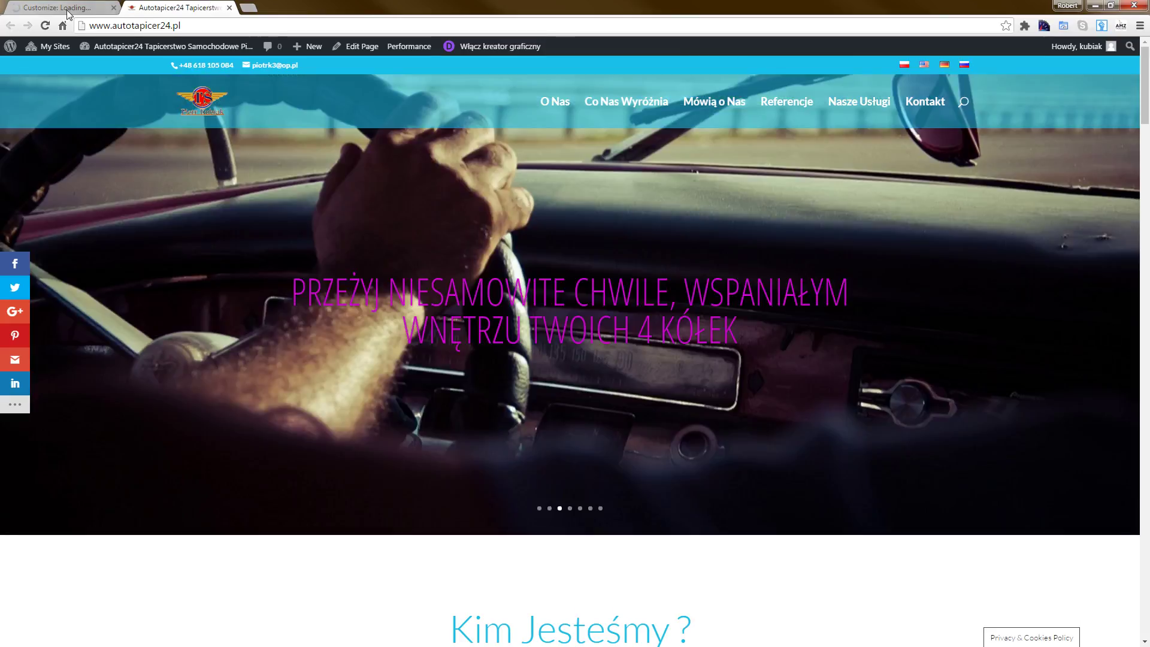
pyautogui.click(68, 8)
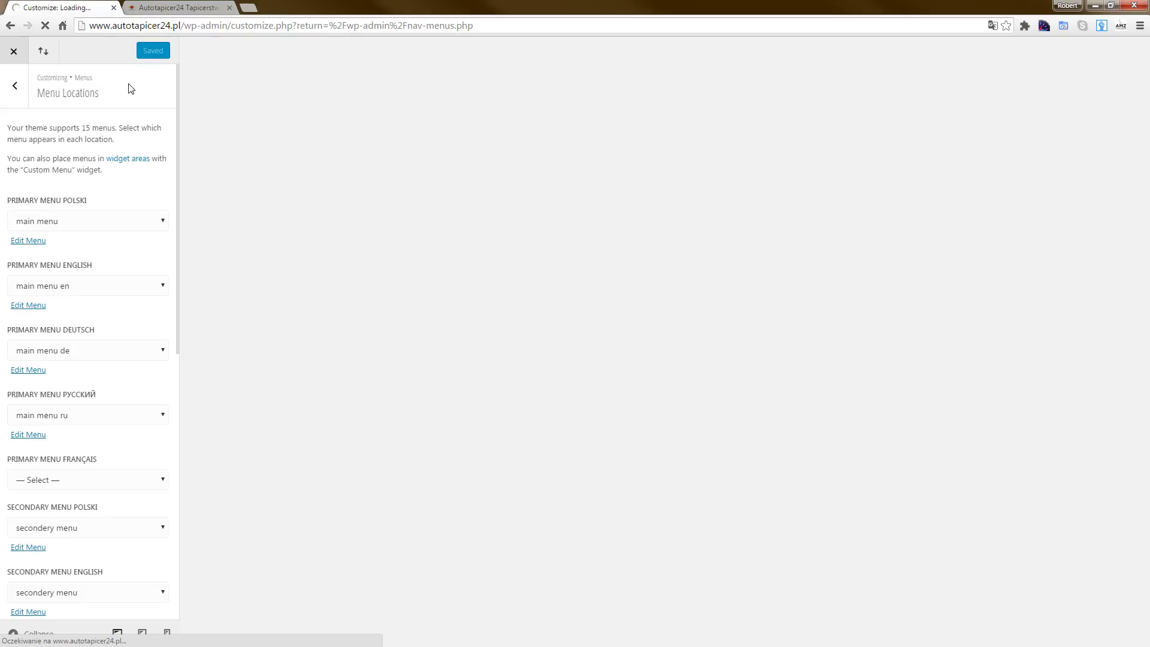
pyautogui.click(26, 46)
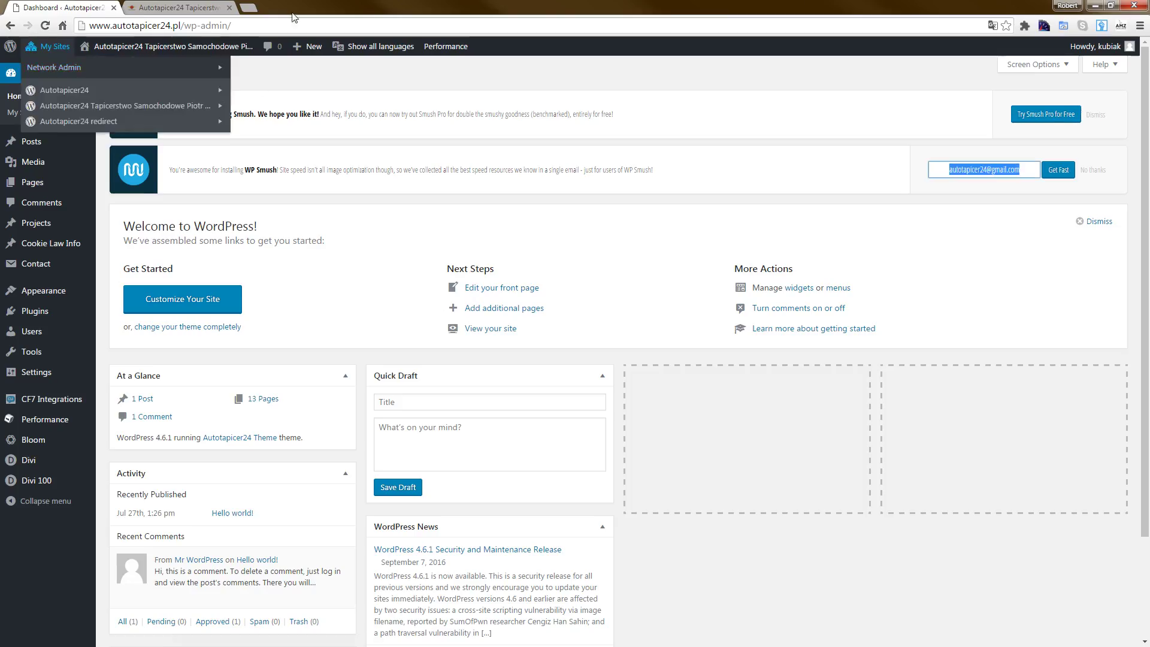
# - Open the front page "AutoTapicer24pL" from the Pages list and start a new French translation of it
pyautogui.click(43, 191)
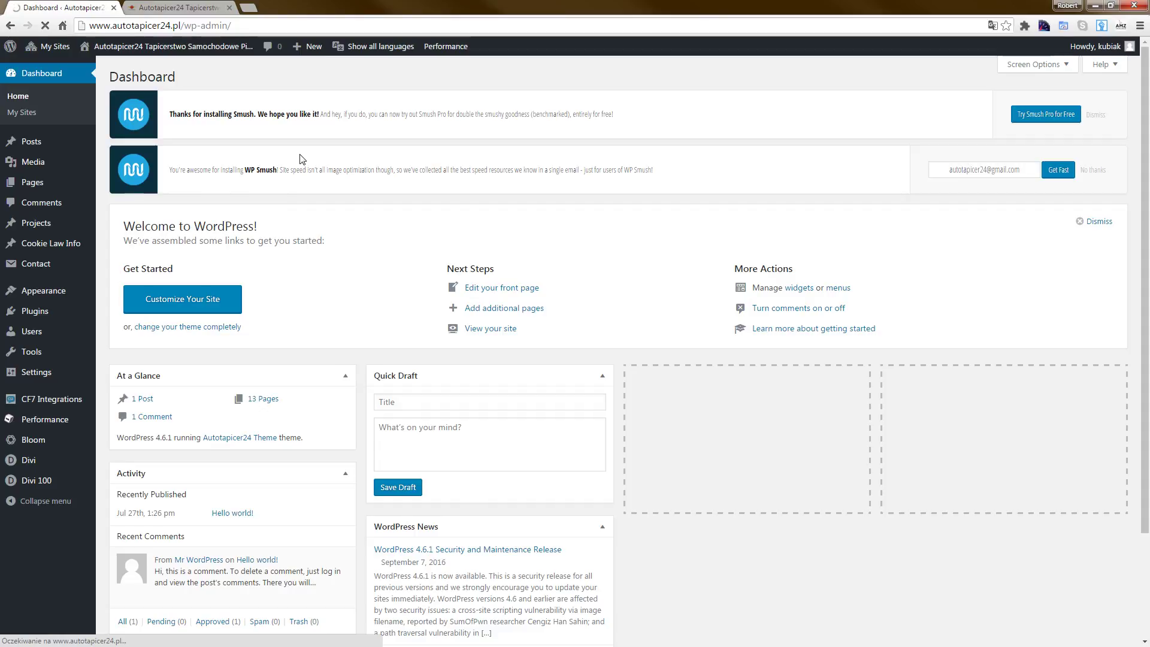
pyautogui.scroll(-2, 309, 385)
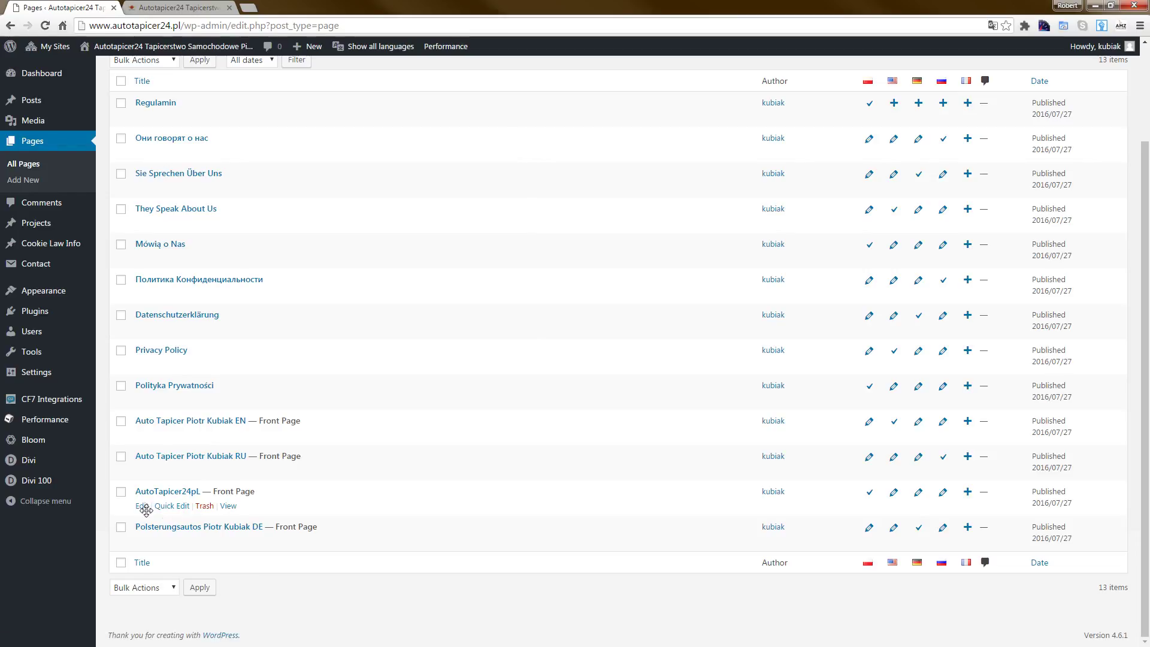
pyautogui.click(144, 511)
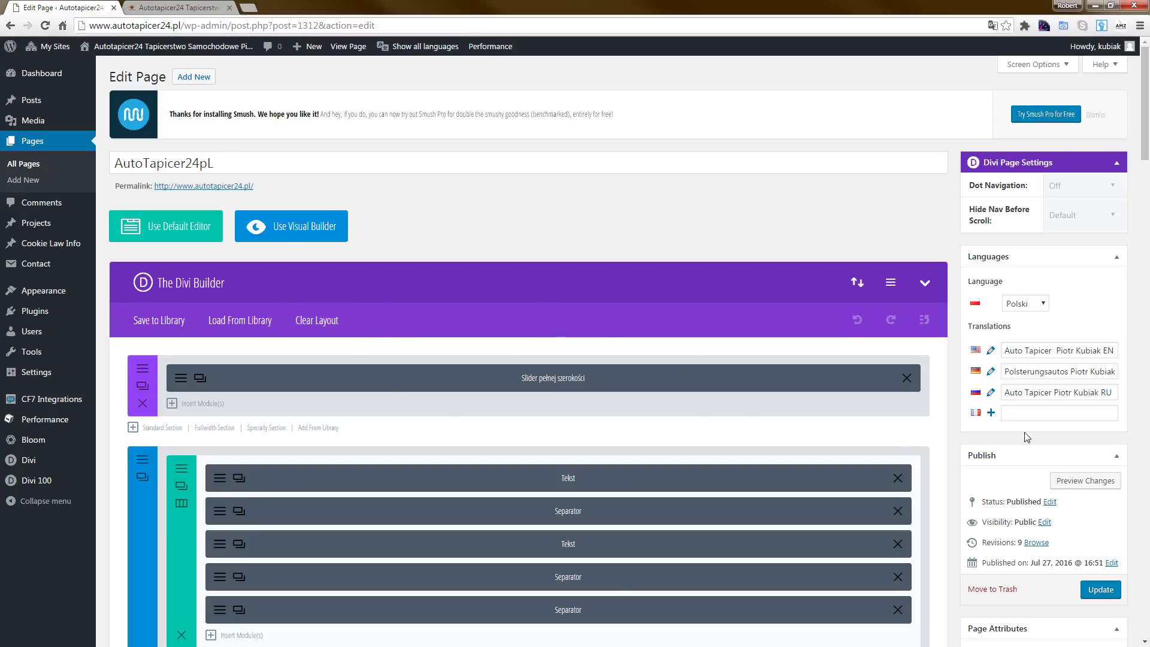
pyautogui.click(991, 413)
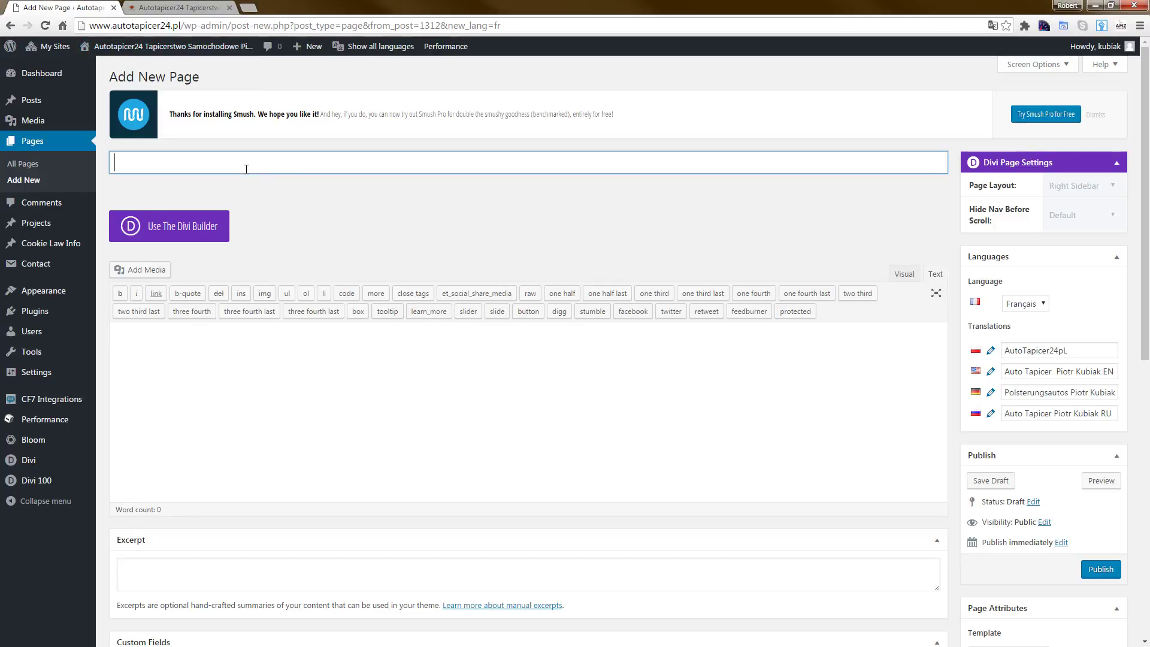
# - Title the new French page "Autotapicer France"
pyautogui.write('Ftu')
pyautogui.press('BackSpace')
pyautogui.press('BackSpace')
pyautogui.press('BackSpace')
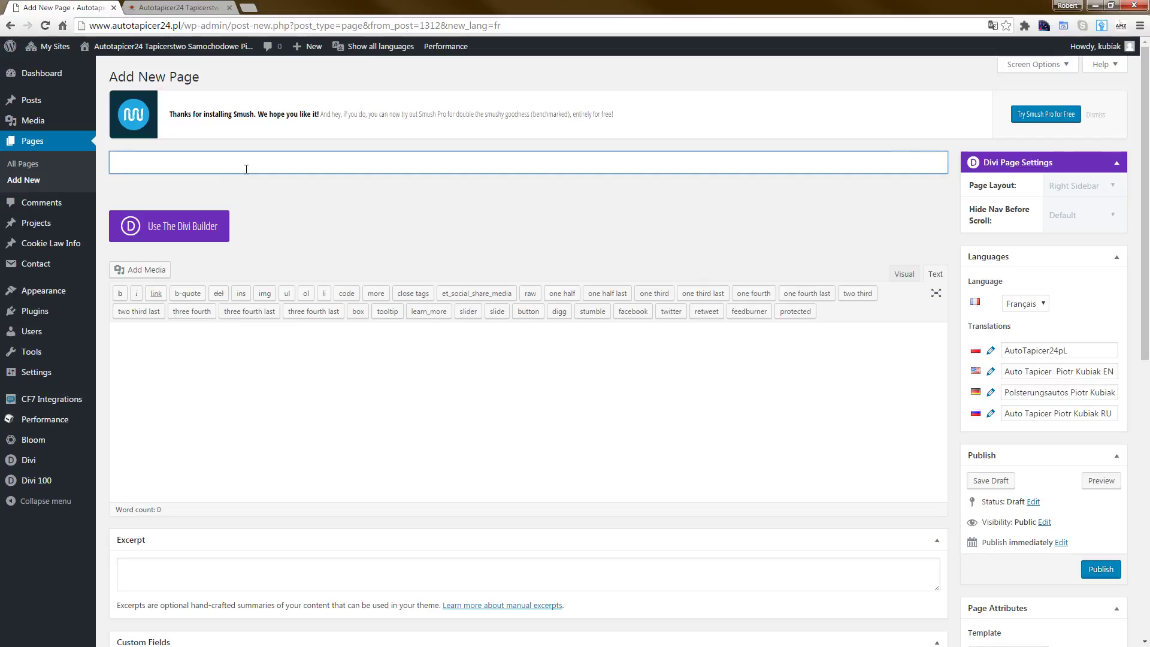
pyautogui.write('Auto tapicer FR')
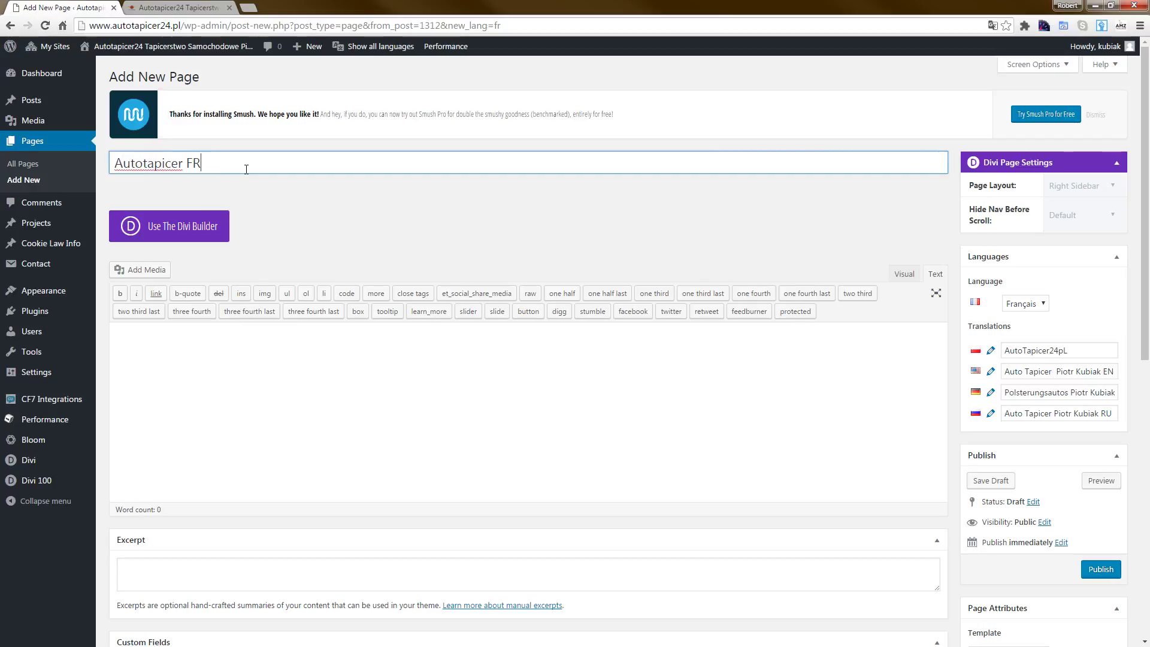
pyautogui.press('BackSpace')
pyautogui.write('rance')
# - Use the Divi Builder to add a single-column row with a Text module containing "France", and publish the page
pyautogui.click(224, 237)
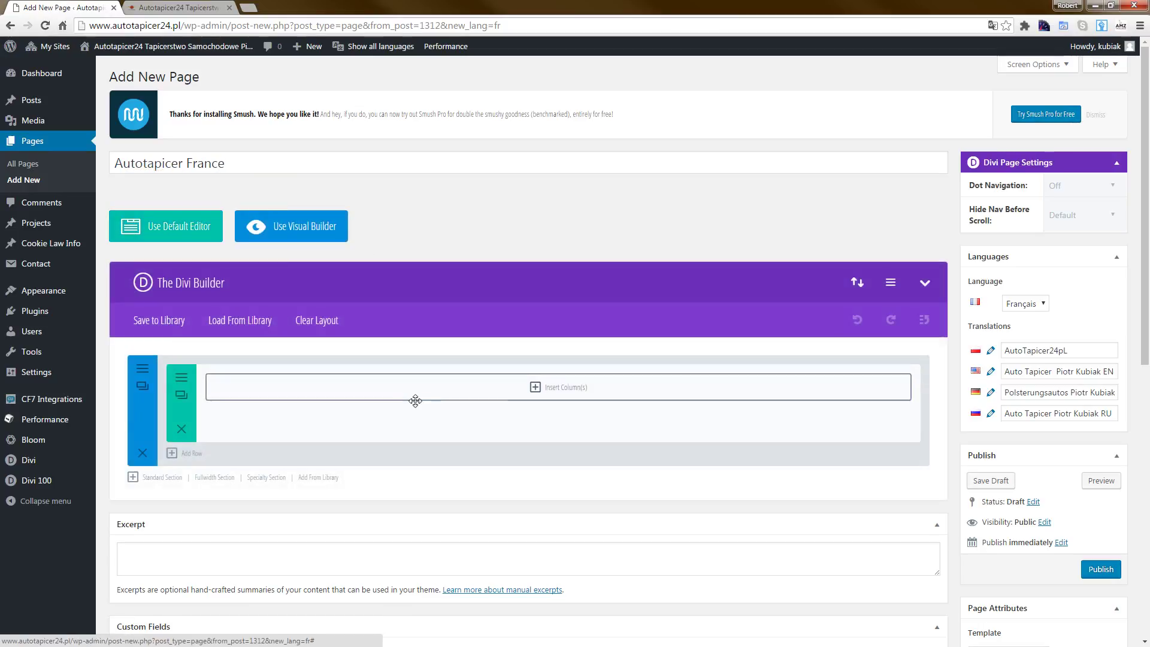
pyautogui.click(438, 395)
pyautogui.click(390, 250)
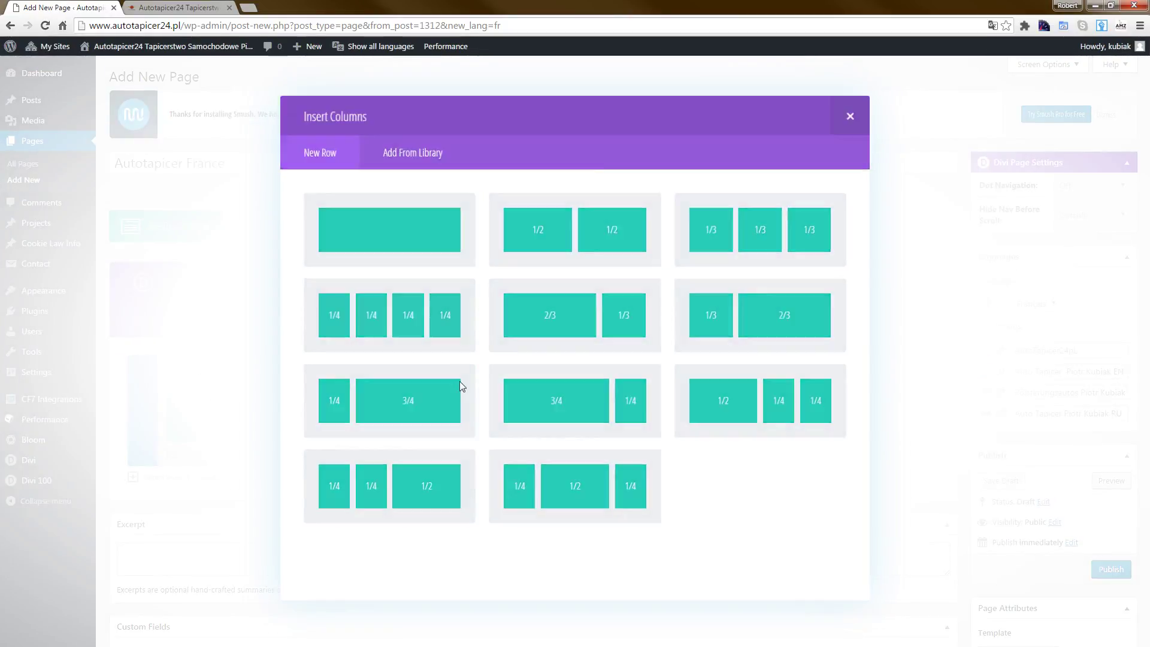
pyautogui.click(374, 401)
pyautogui.scroll(-5, 377, 401)
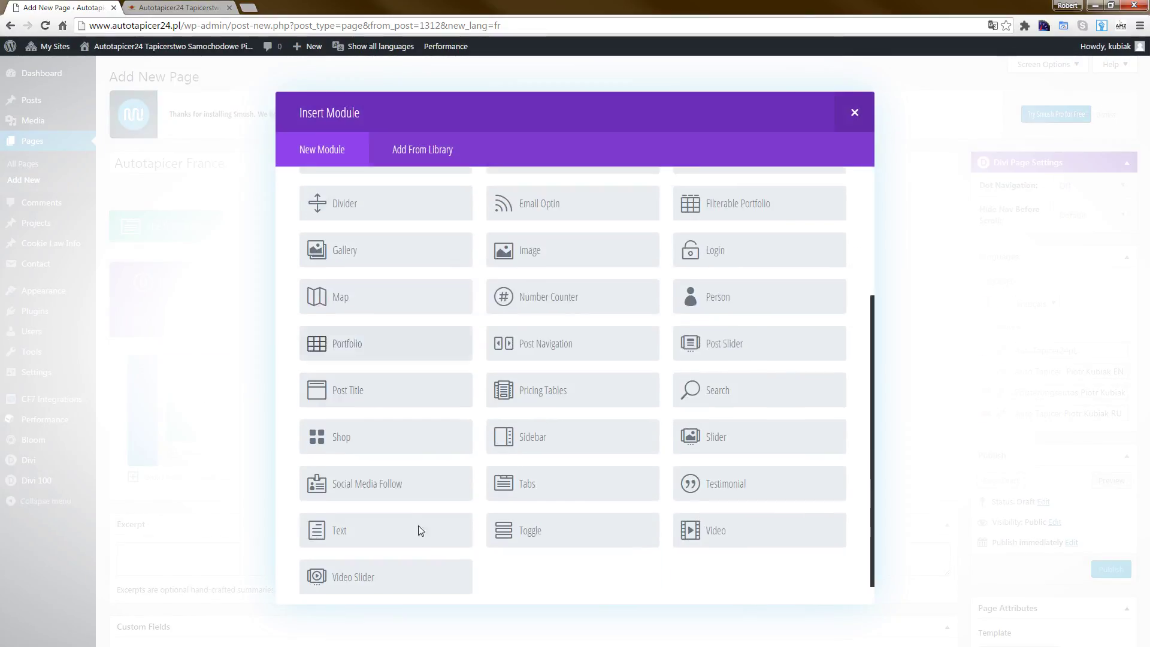
pyautogui.click(406, 514)
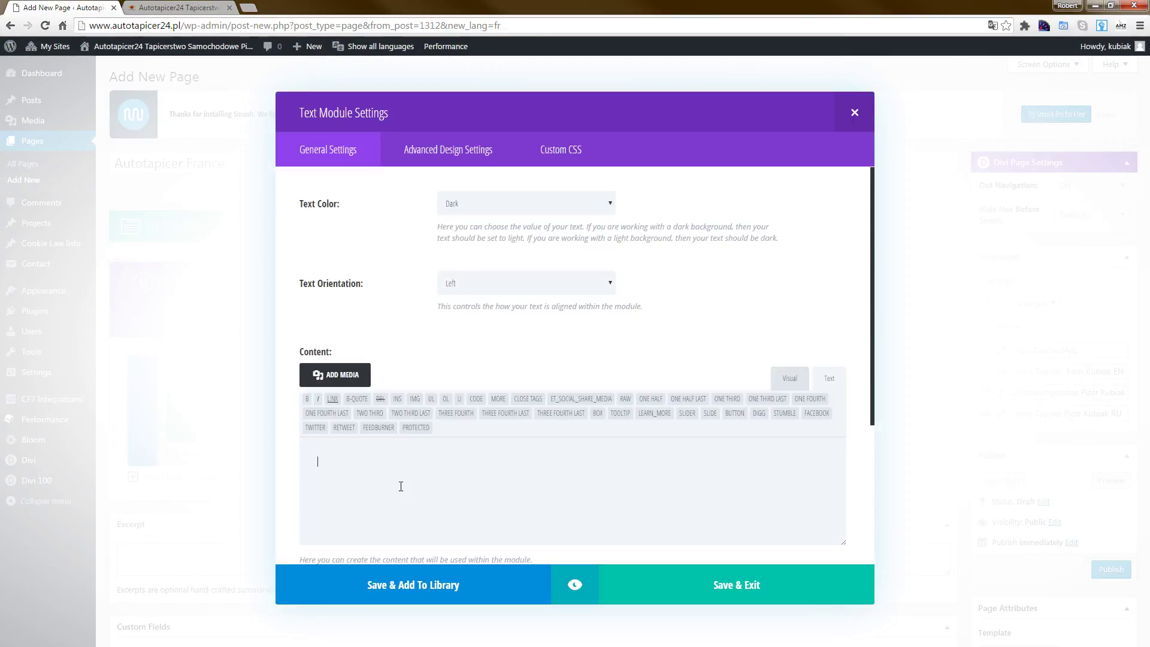
pyautogui.write('France')
pyautogui.click(739, 599)
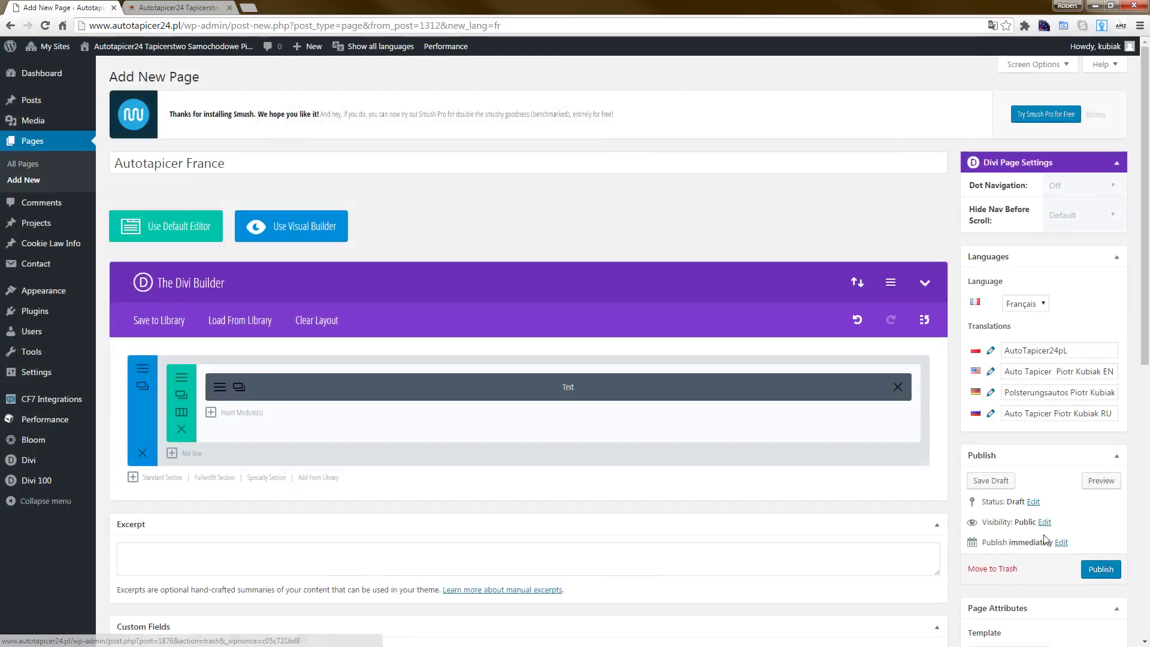
pyautogui.click(1101, 569)
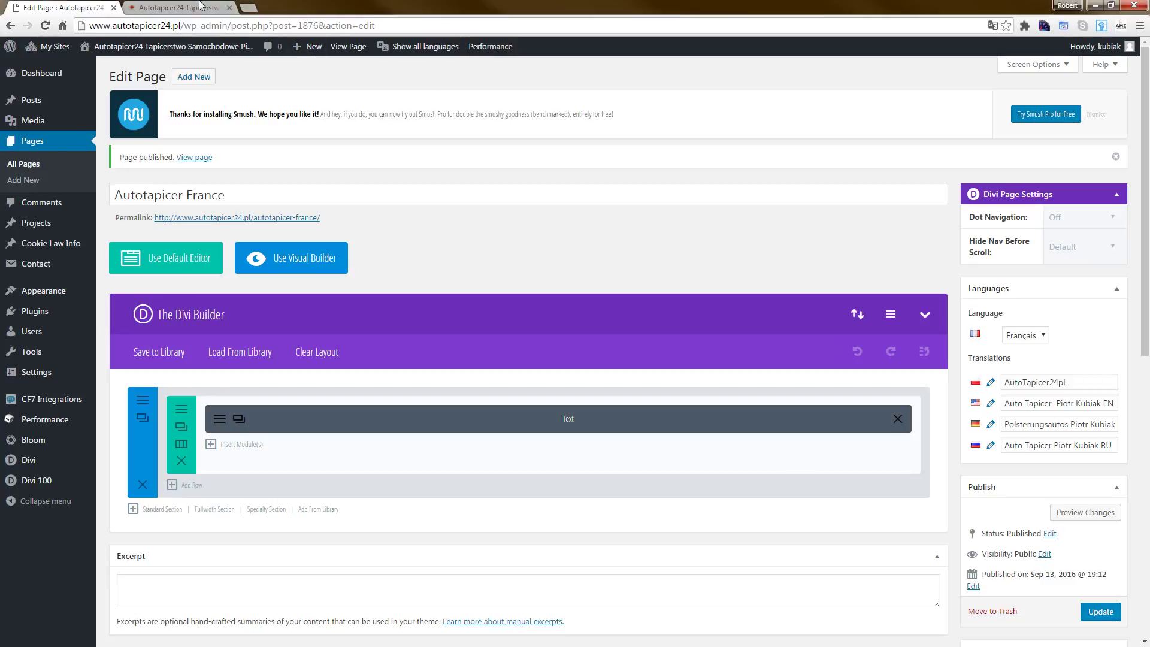
# - Reload the live site, switch it to French with the France flag and check the page's "France" text
pyautogui.click(177, 7)
pyautogui.click(47, 26)
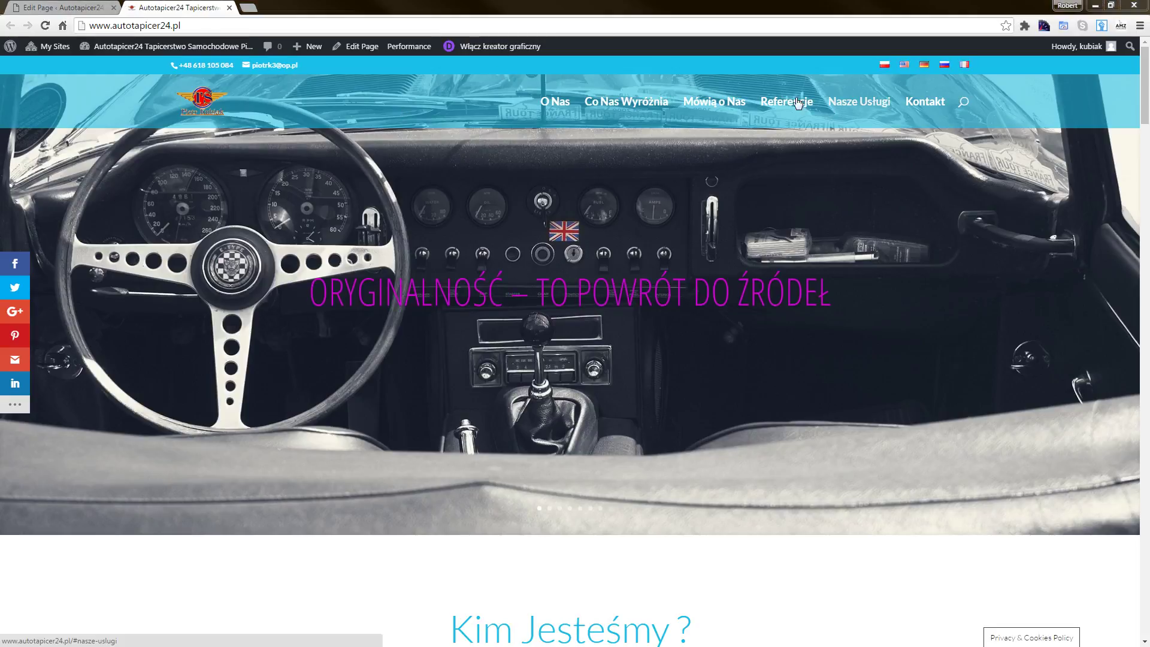
pyautogui.click(965, 66)
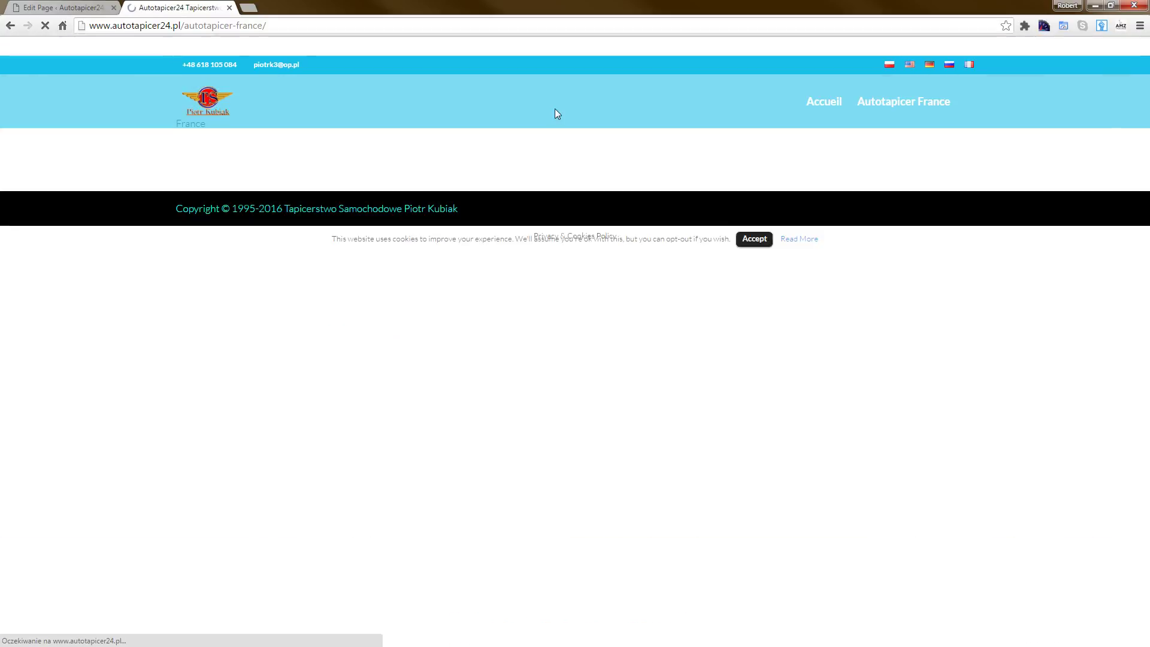
pyautogui.moveTo(174, 198); pyautogui.dragTo(217, 195)
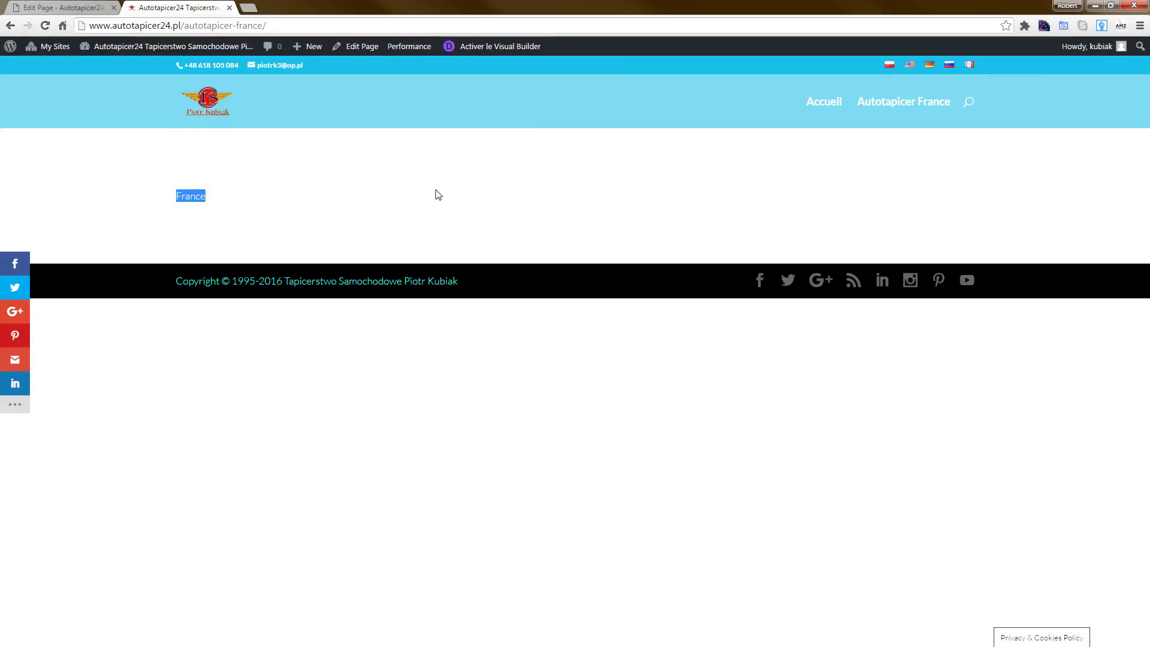